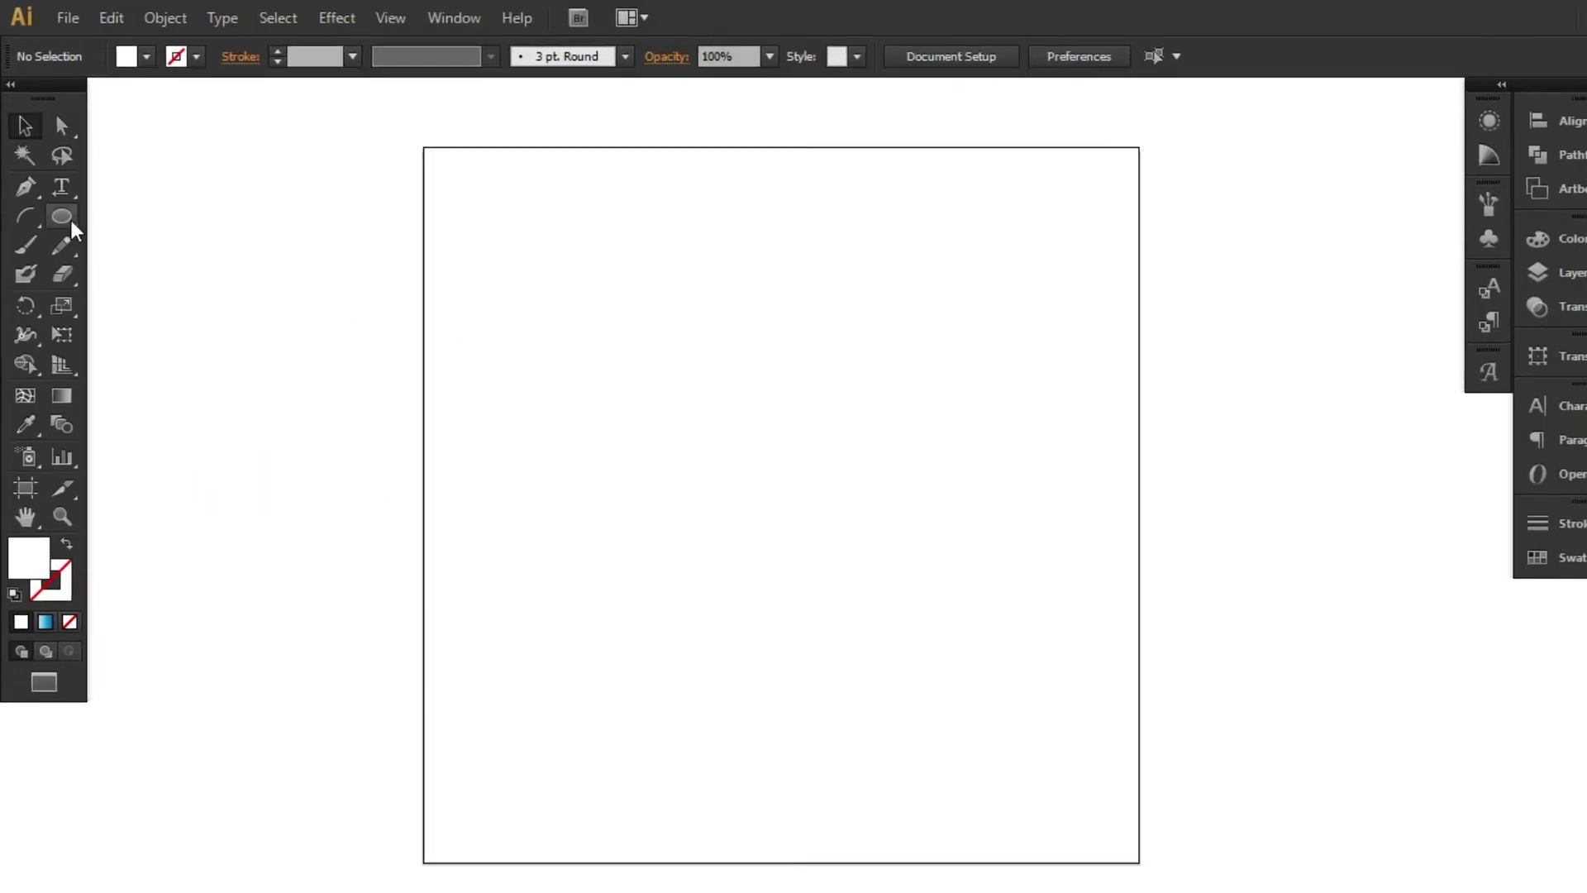
Step: Draw an 800 × 800 px circle and drag it to the centre of the artboard
{"action": "left_click", "coordinate": [59, 208]}
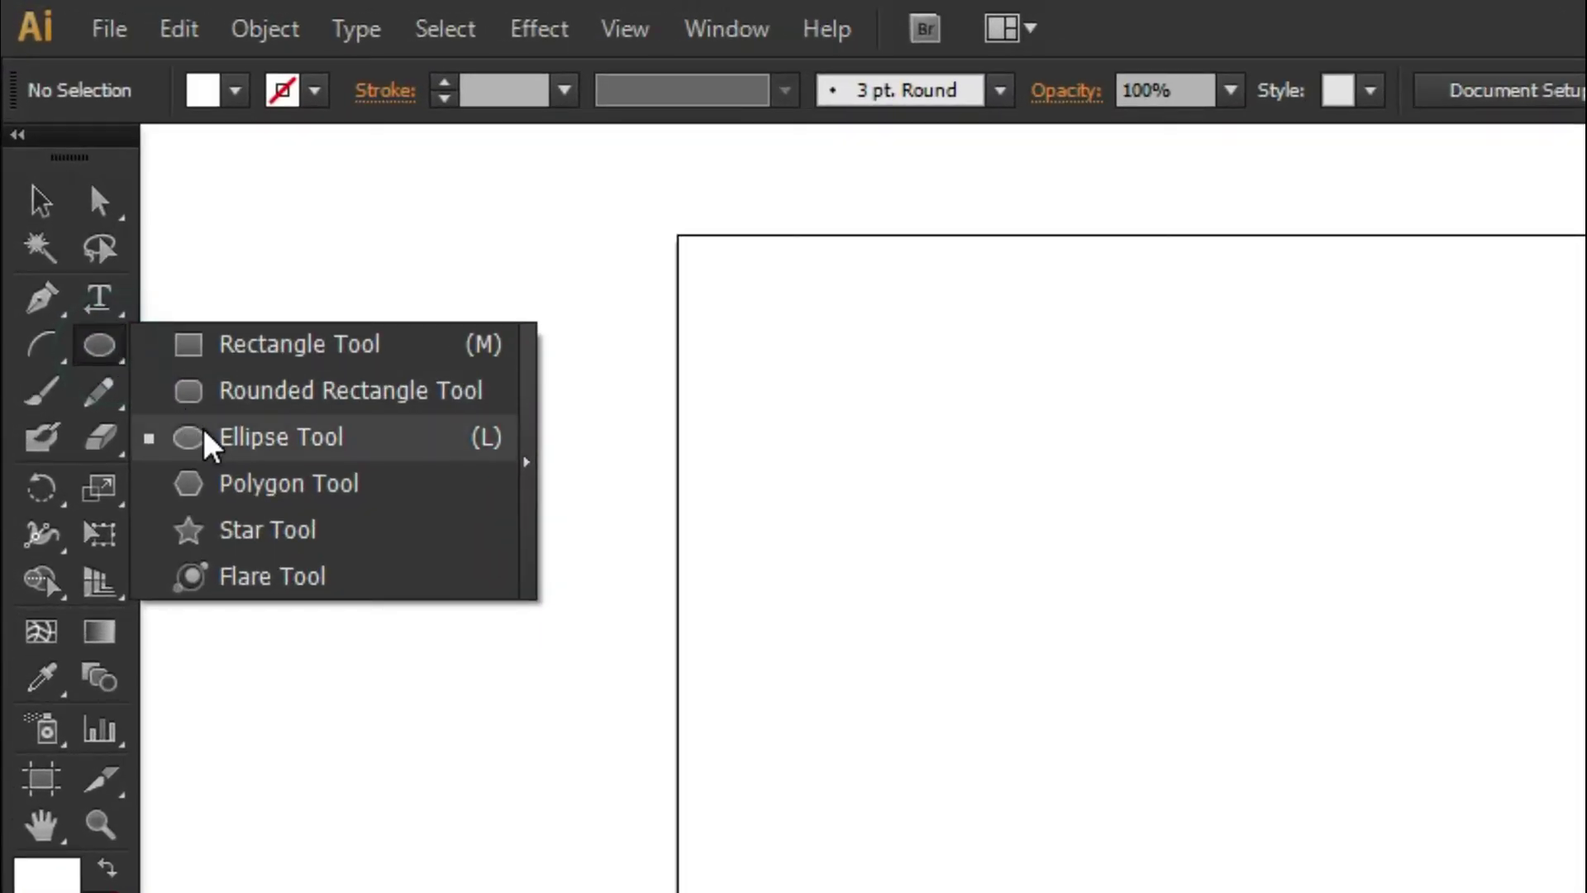
{"action": "left_click", "coordinate": [206, 433]}
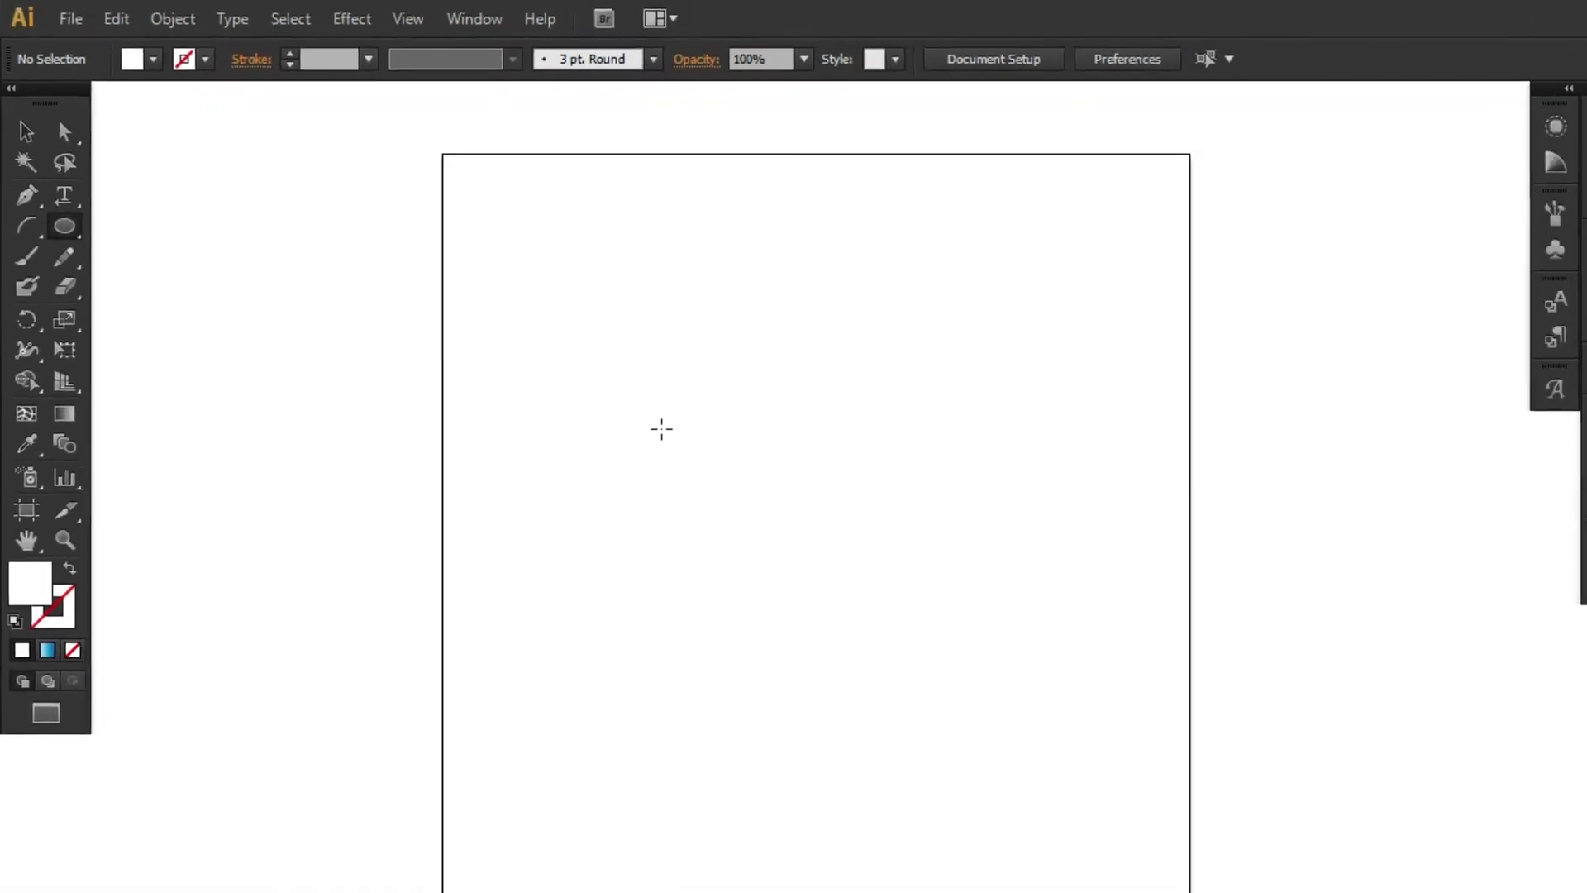
{"action": "left_click", "coordinate": [706, 438]}
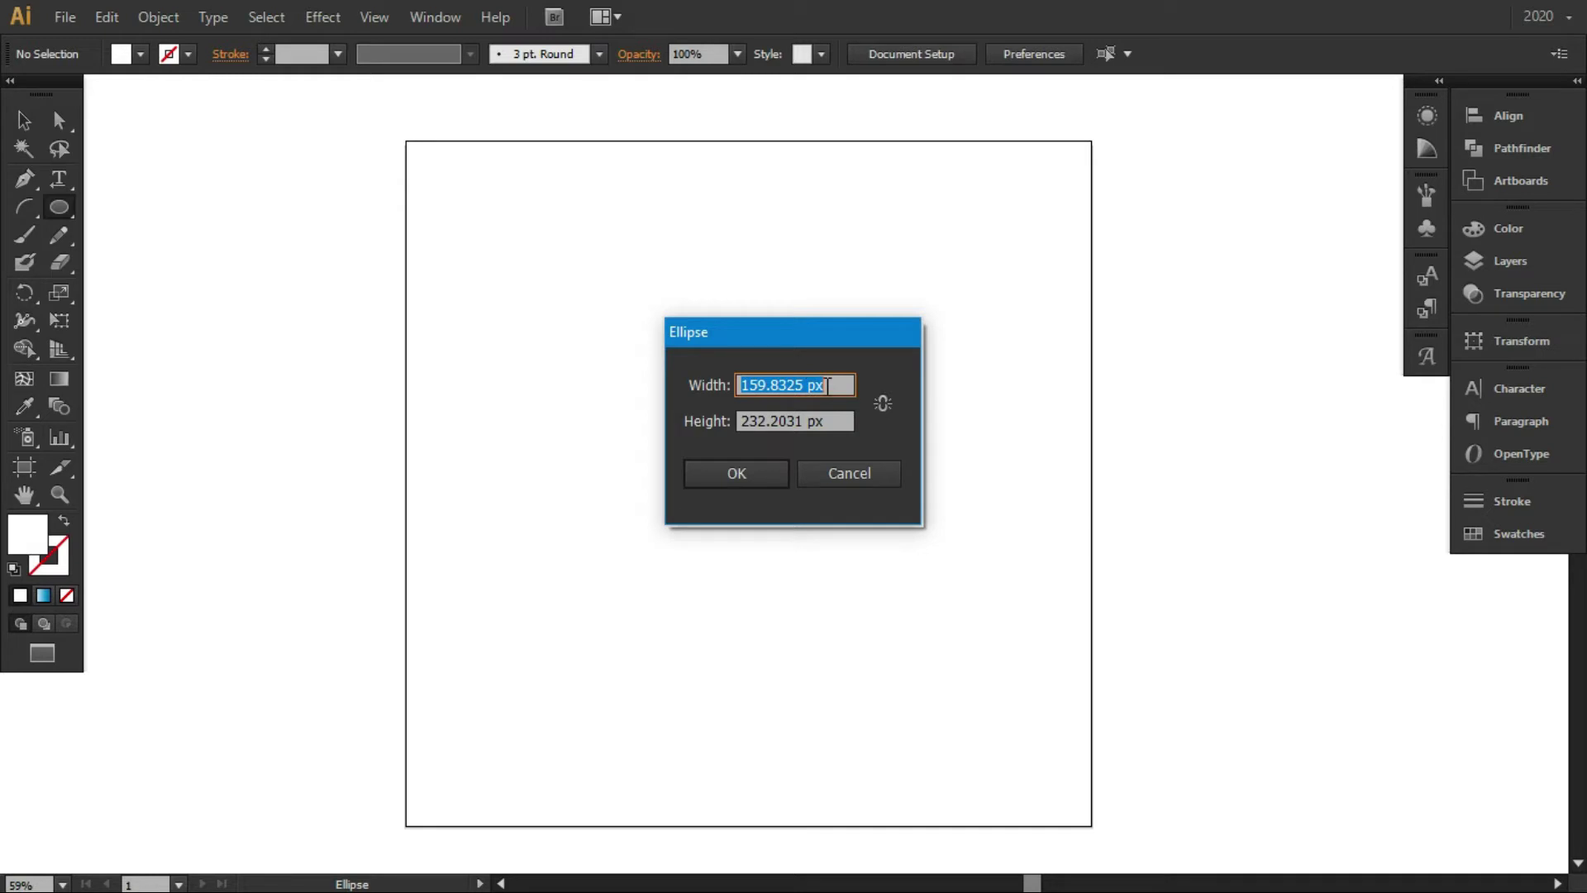
{"action": "type", "text": "800"}
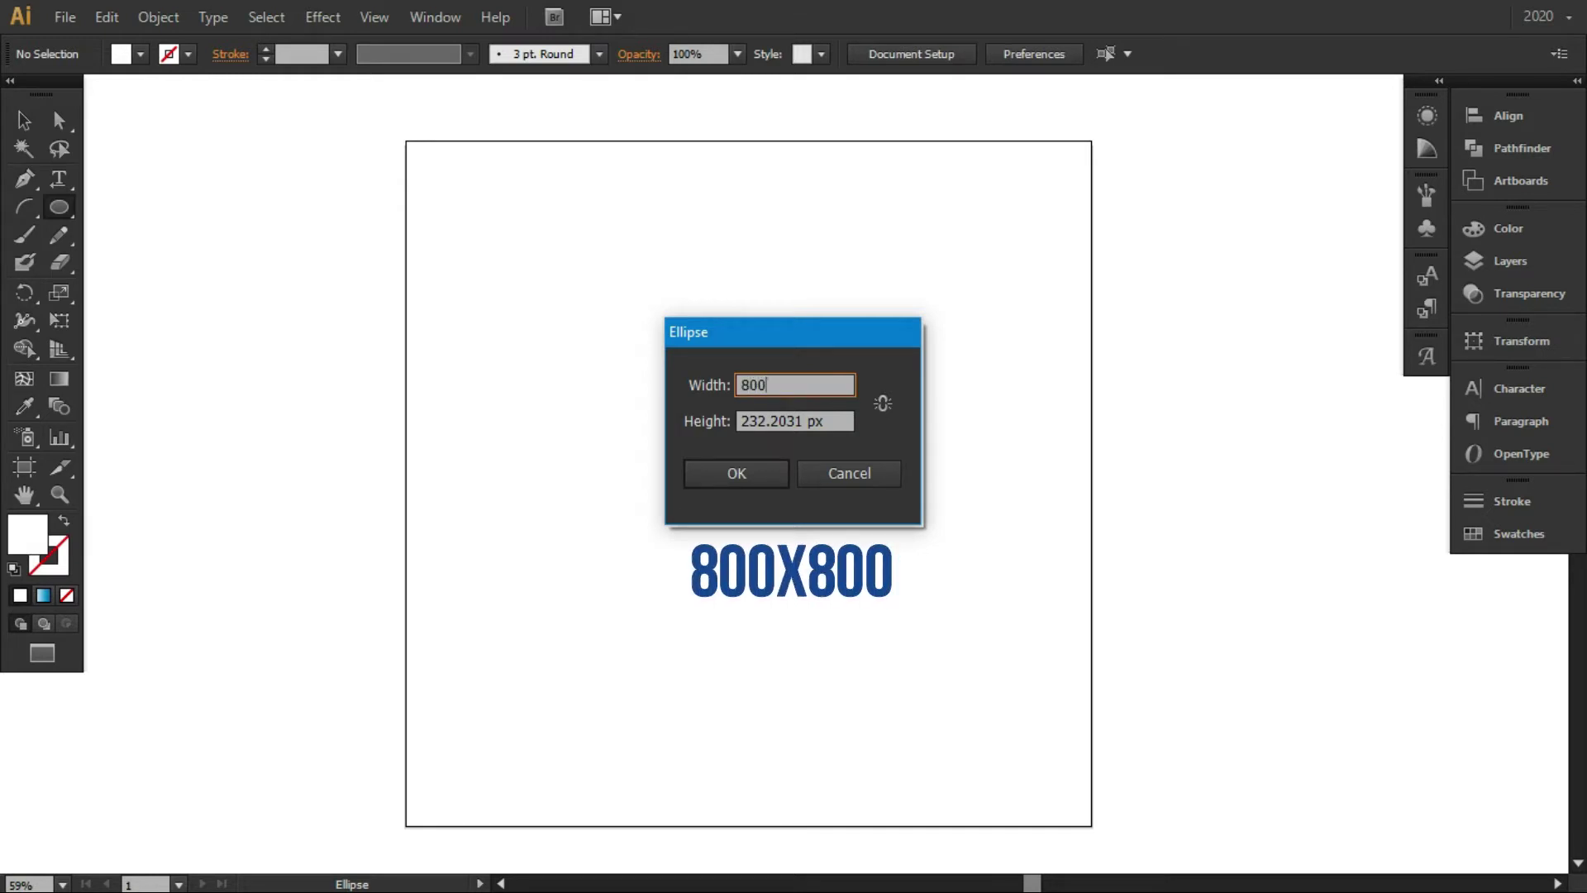
{"action": "key", "text": "Tab"}
{"action": "type", "text": "8"}
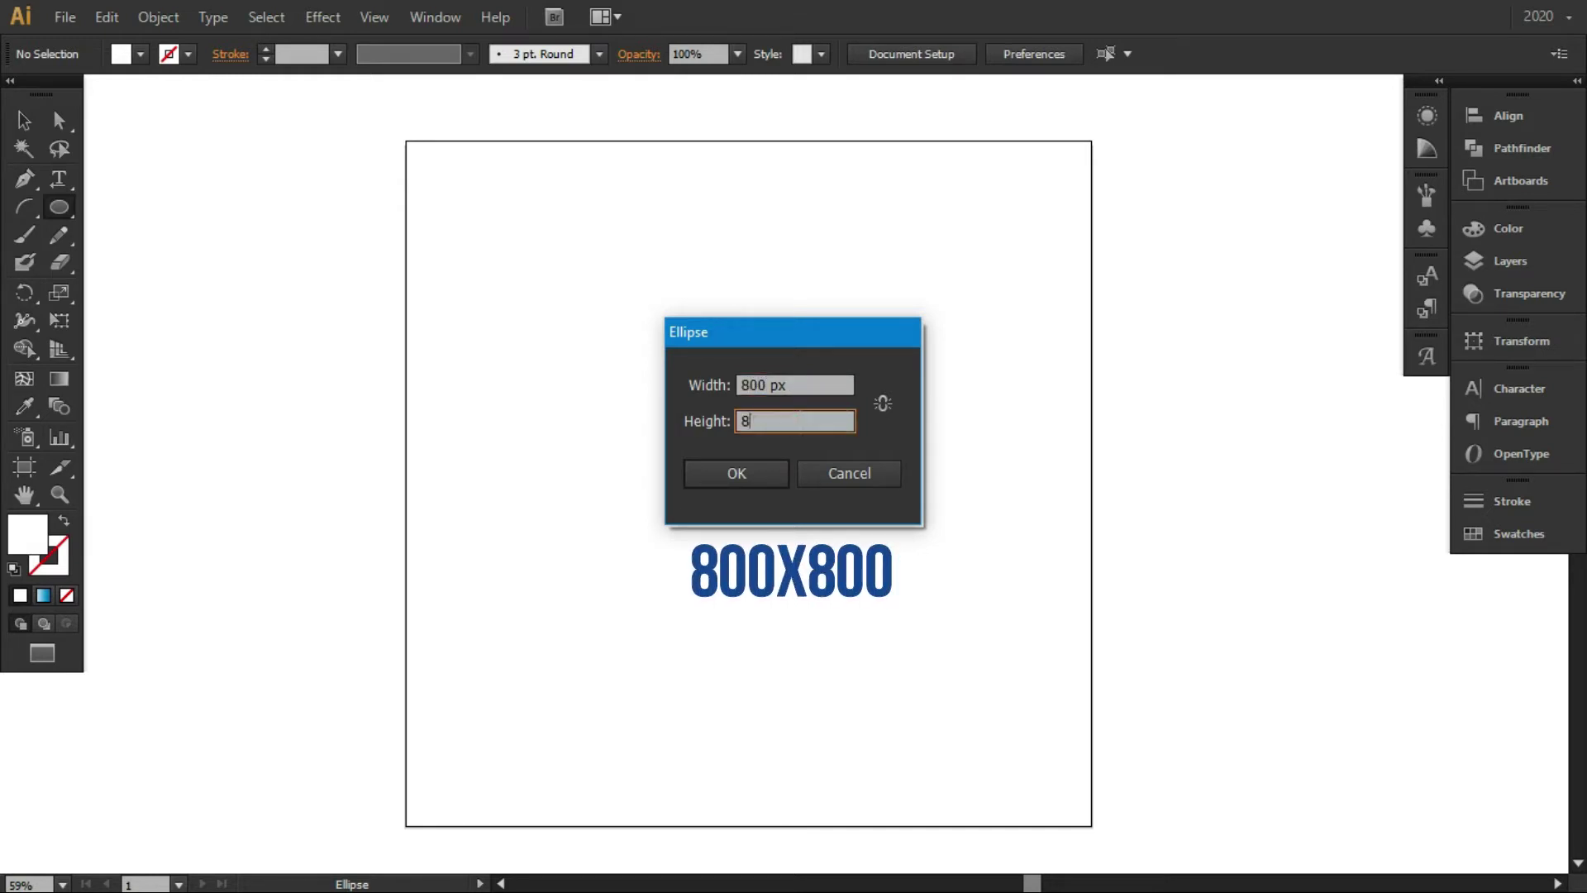
{"action": "type", "text": "00"}
{"action": "left_click", "coordinate": [767, 464]}
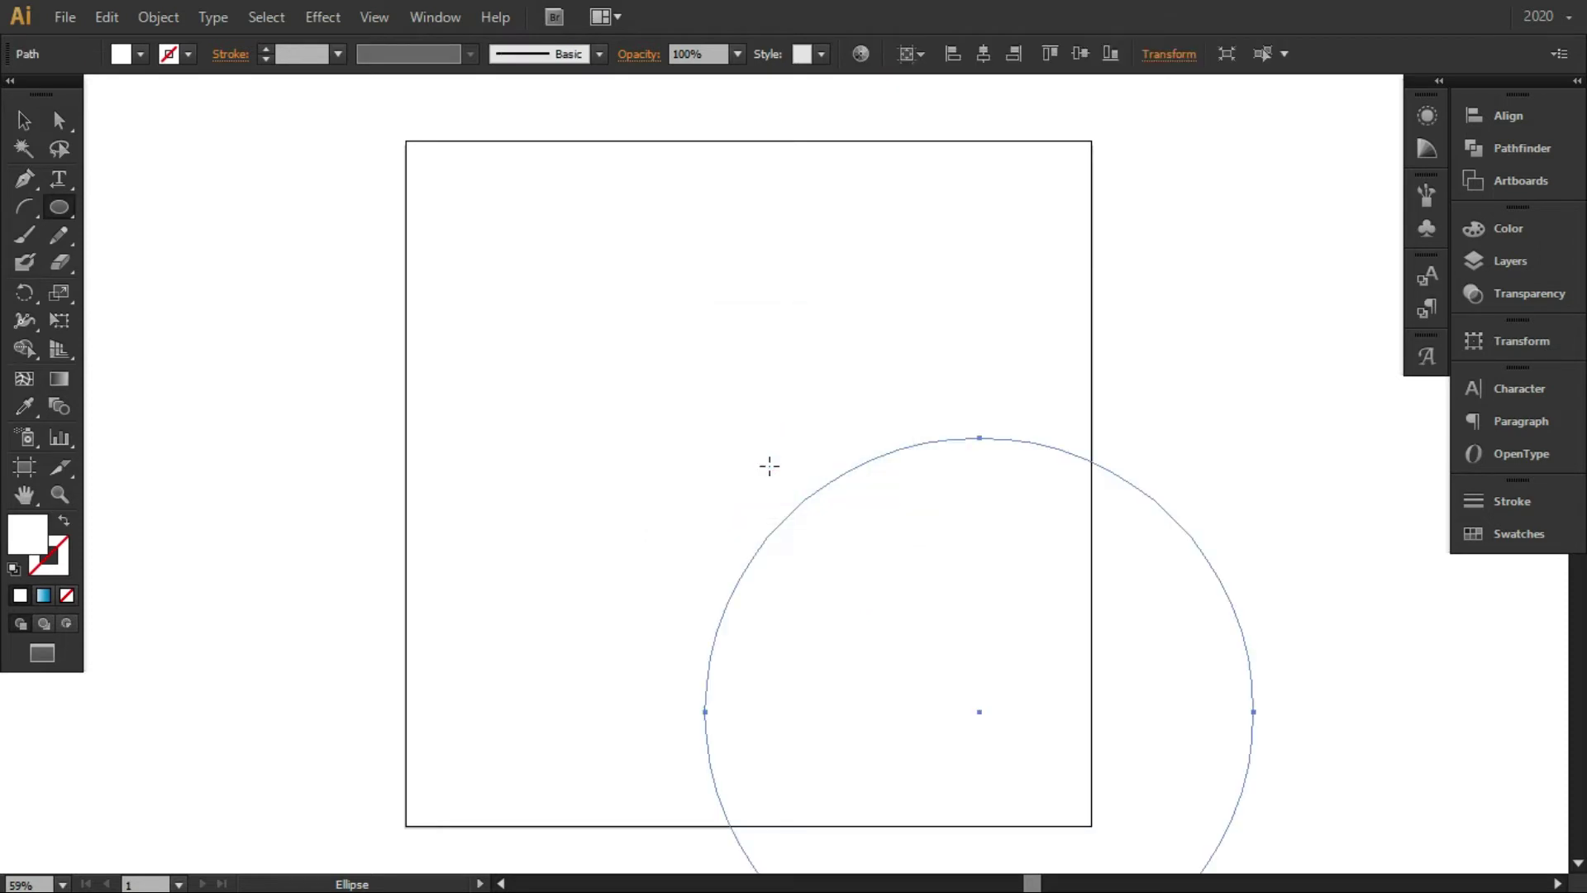
{"action": "key", "text": "v"}
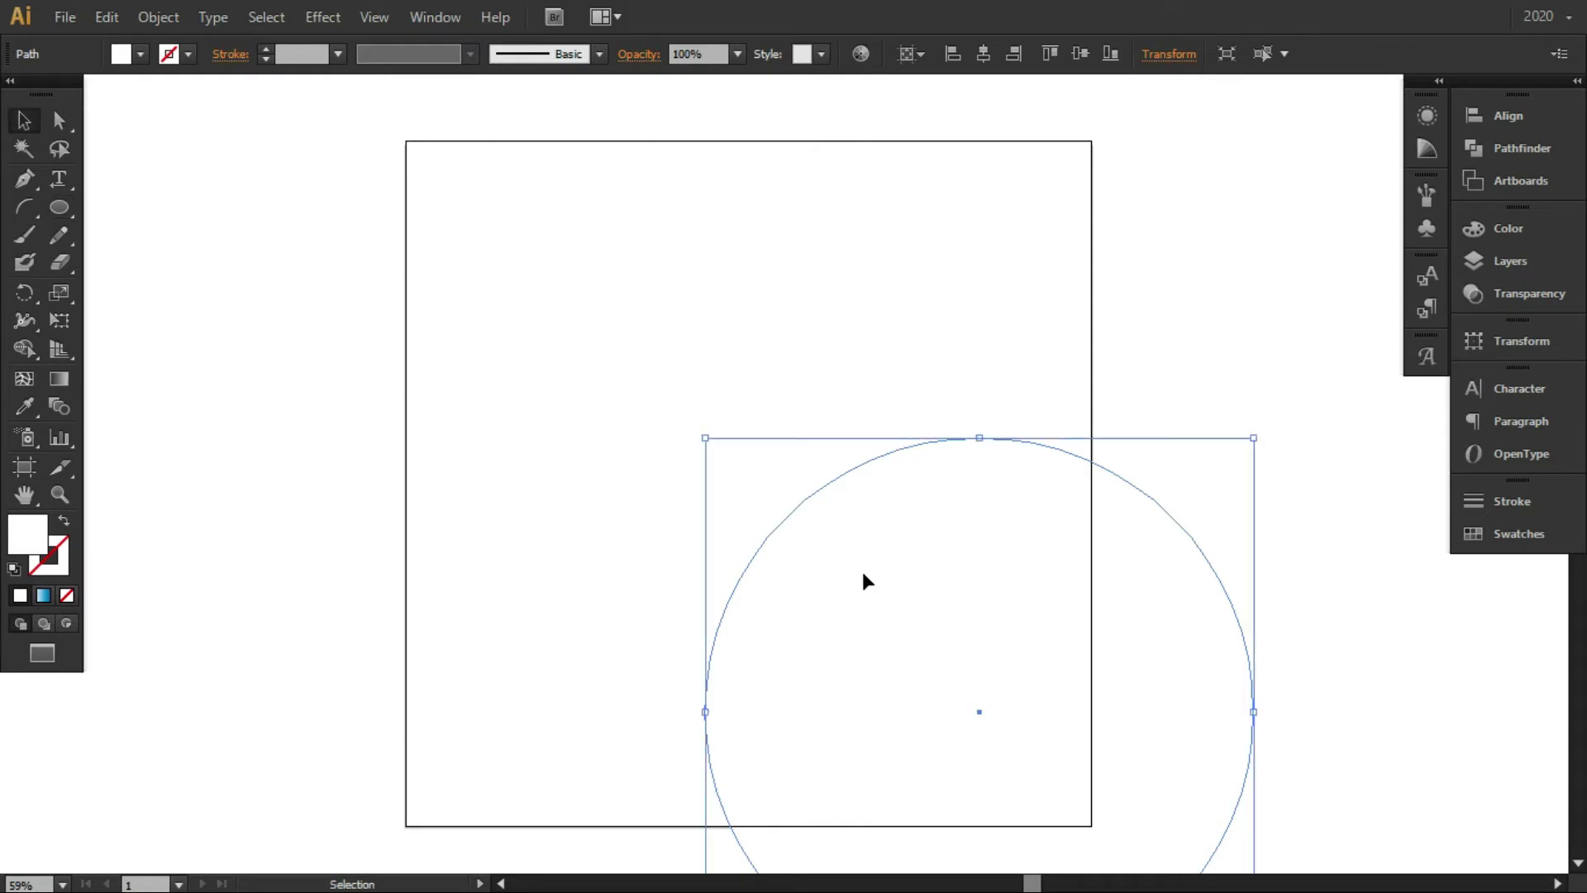
{"action": "mouse_move", "coordinate": [861, 572]}
{"action": "left_mouse_down"}
{"action": "mouse_move", "coordinate": [653, 347]}
{"action": "mouse_move", "coordinate": [634, 347]}
{"action": "left_mouse_up"}
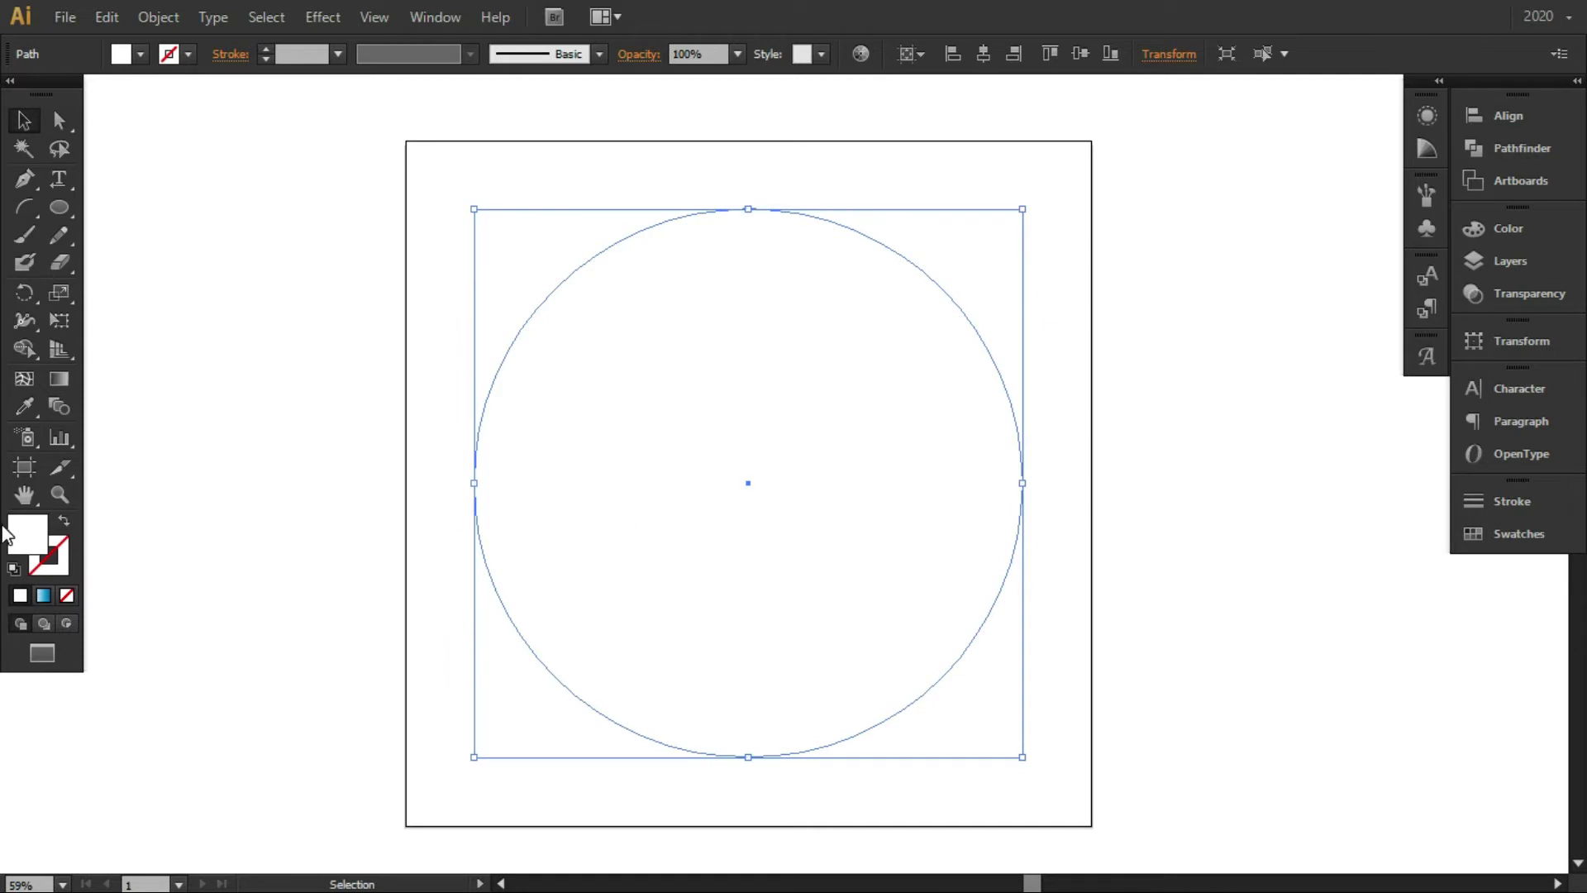
Step: Fill the circle with pale yellow FFD972
{"action": "double_click", "coordinate": [27, 533]}
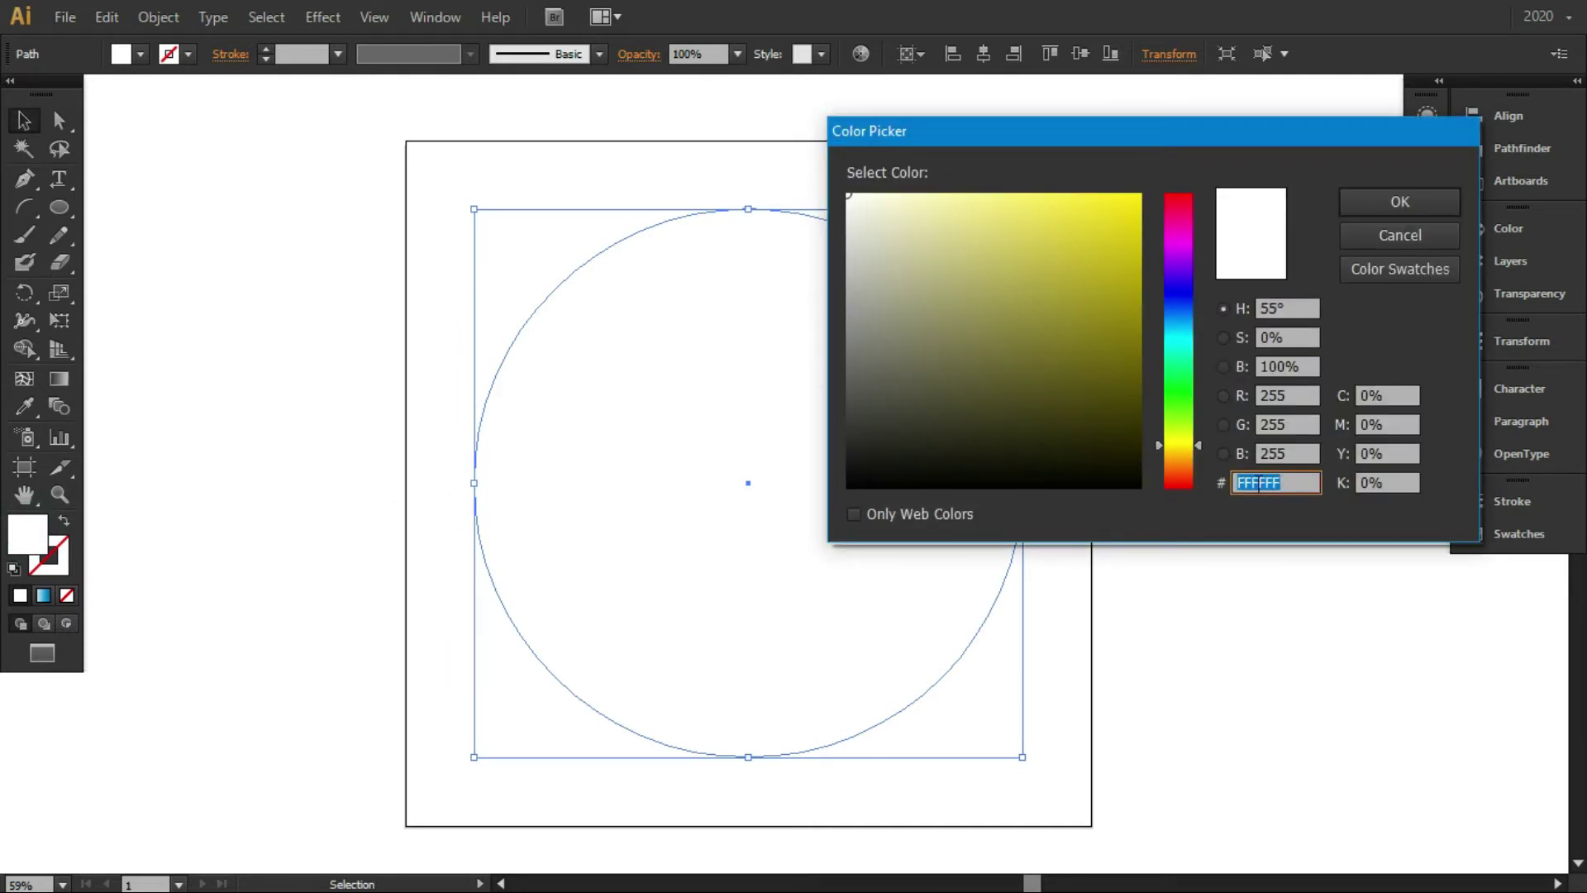
{"action": "type", "text": "ffd9"}
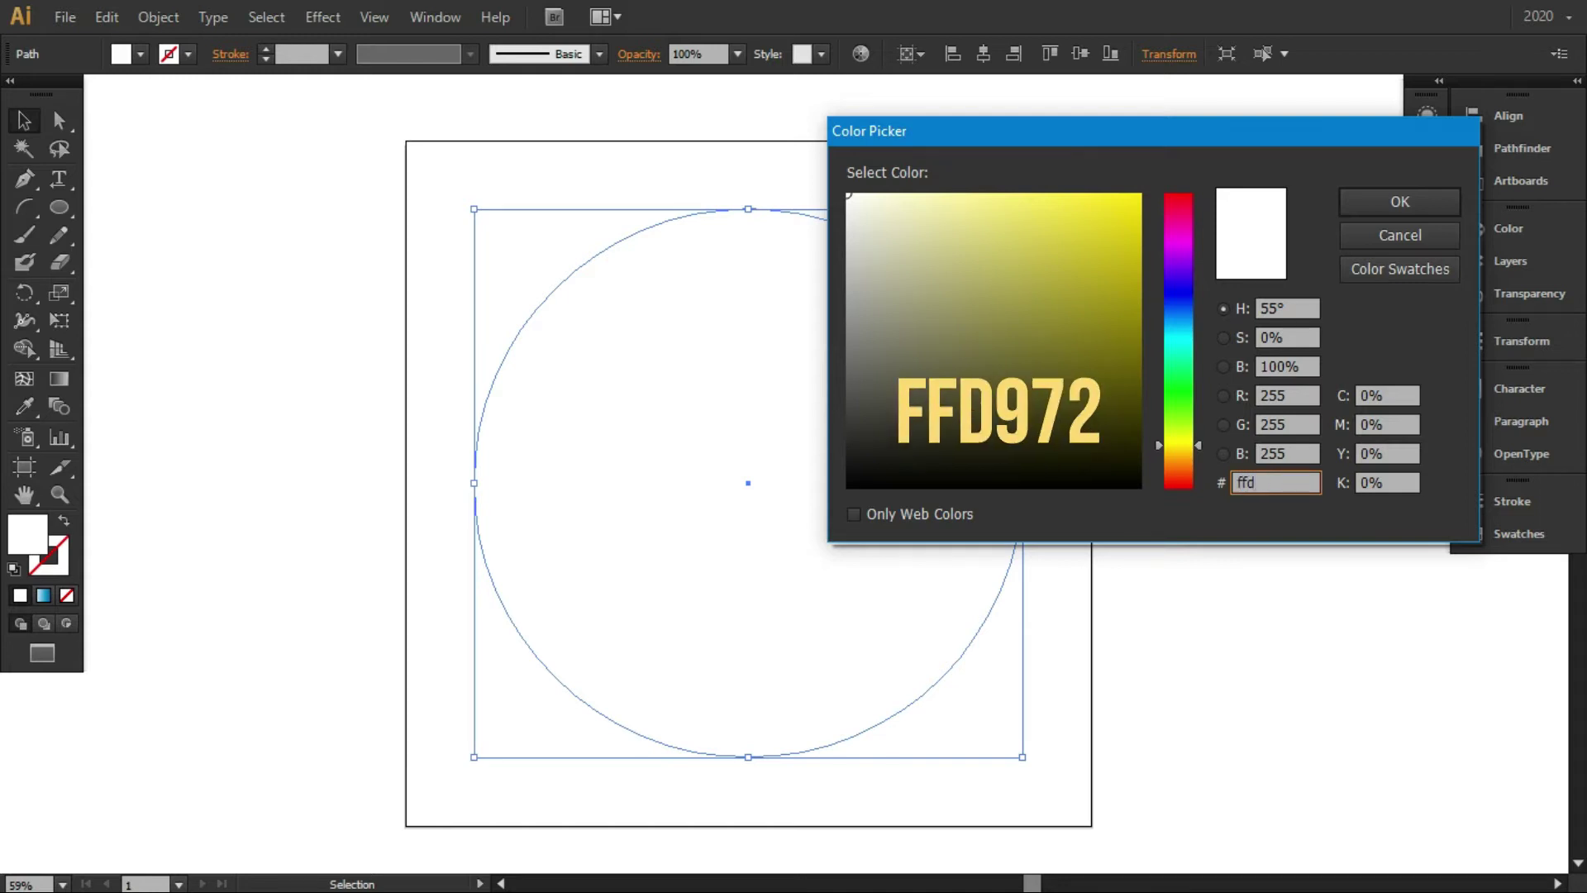
{"action": "type", "text": "72"}
{"action": "left_click", "coordinate": [1418, 204]}
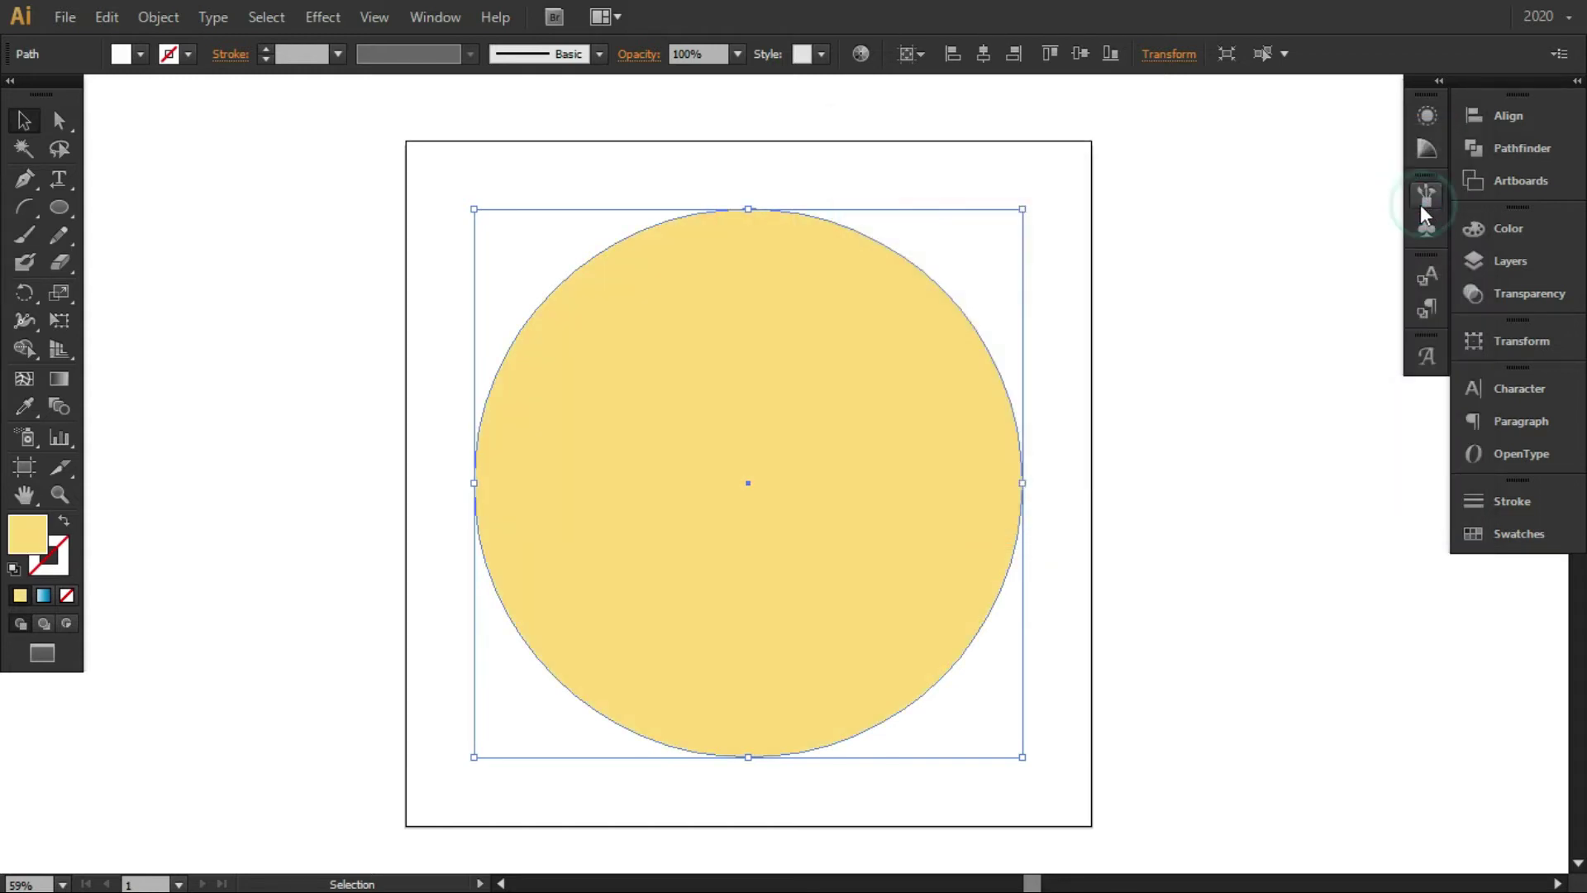
Step: Save the FFD972 yellow as a new global swatch
{"action": "left_click", "coordinate": [1491, 542]}
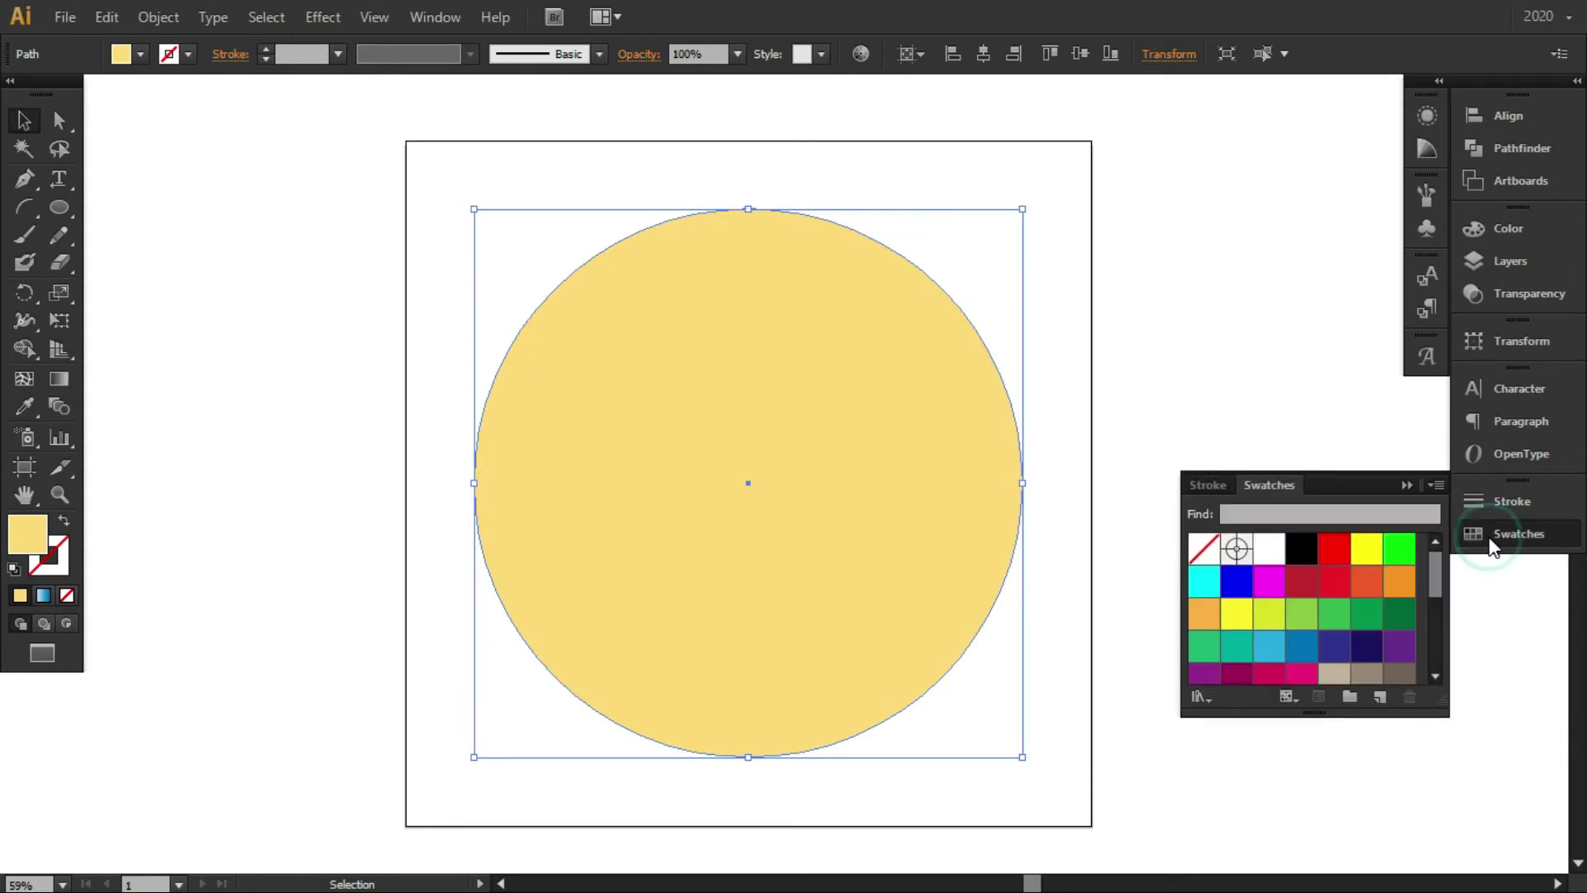
{"action": "left_click", "coordinate": [1379, 698]}
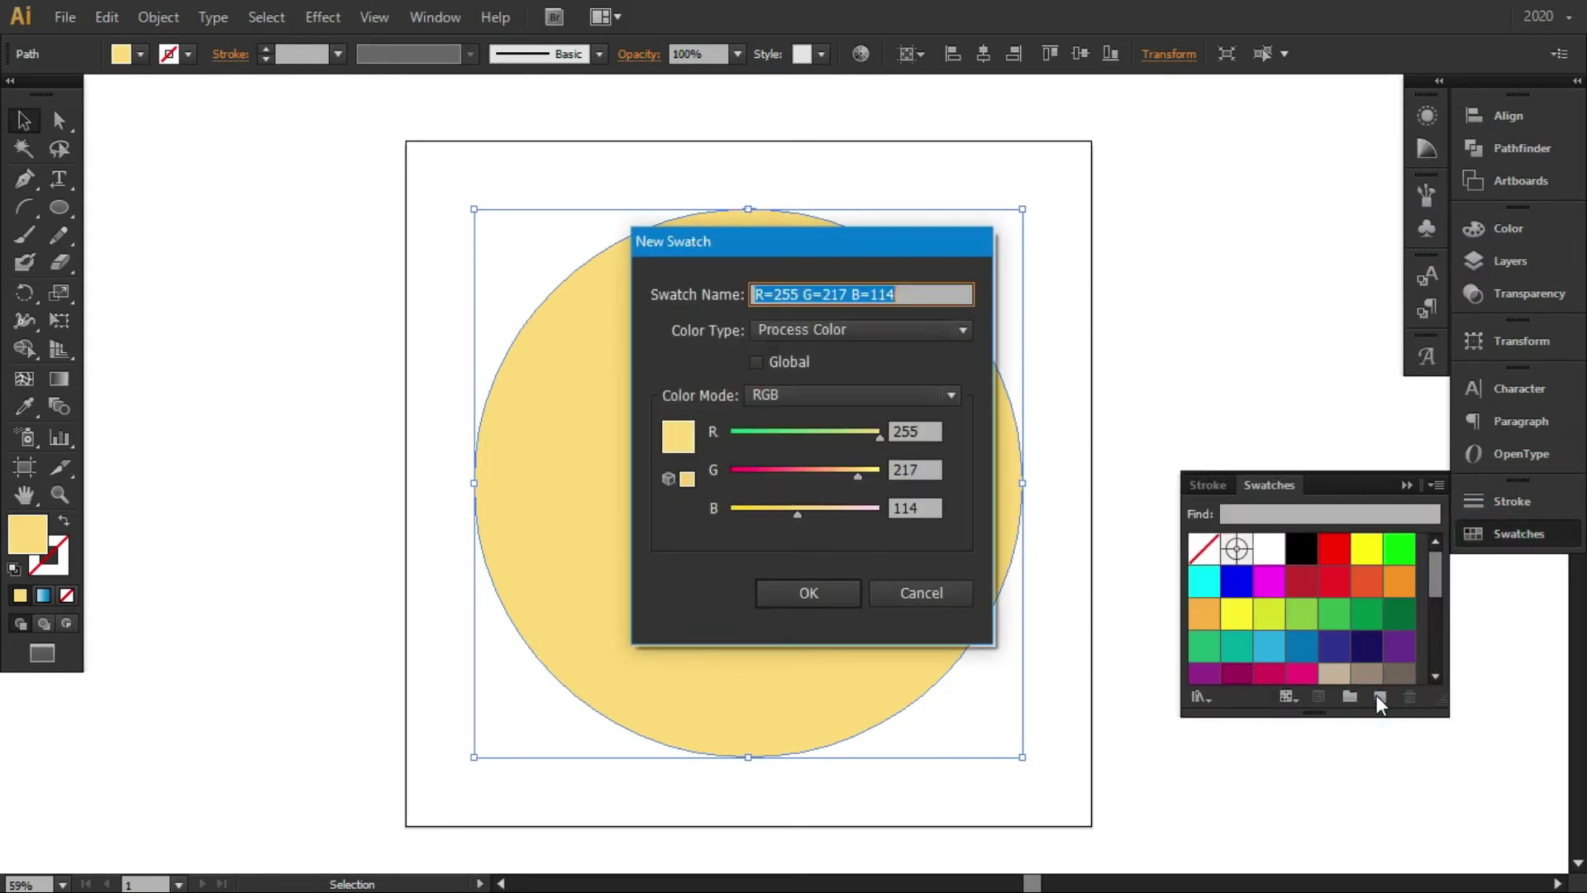
{"action": "left_click", "coordinate": [760, 366]}
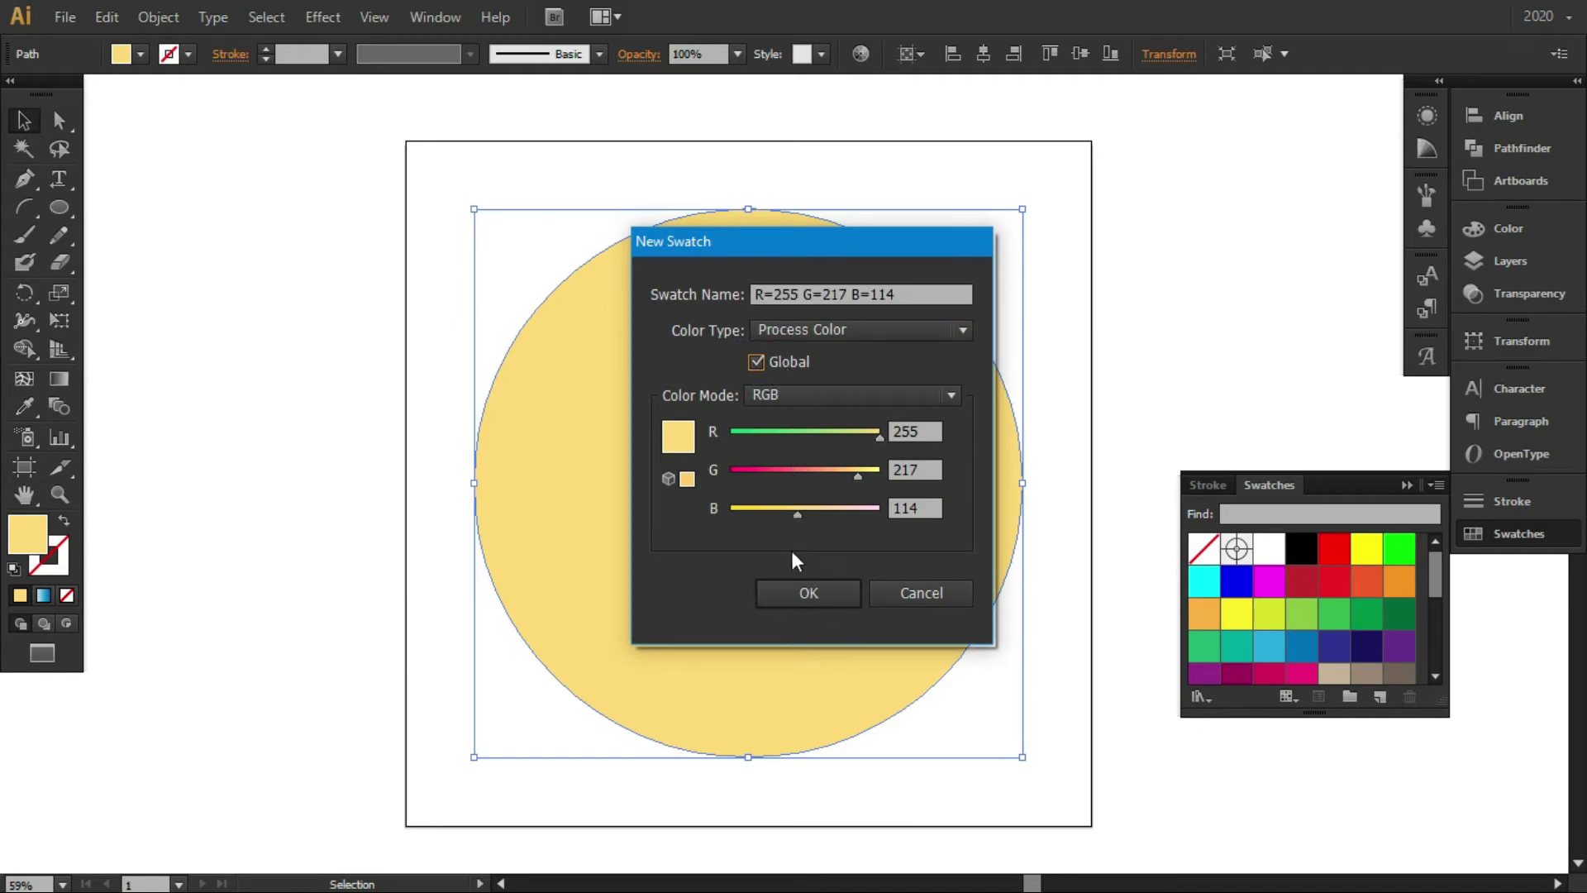
{"action": "left_click", "coordinate": [792, 593]}
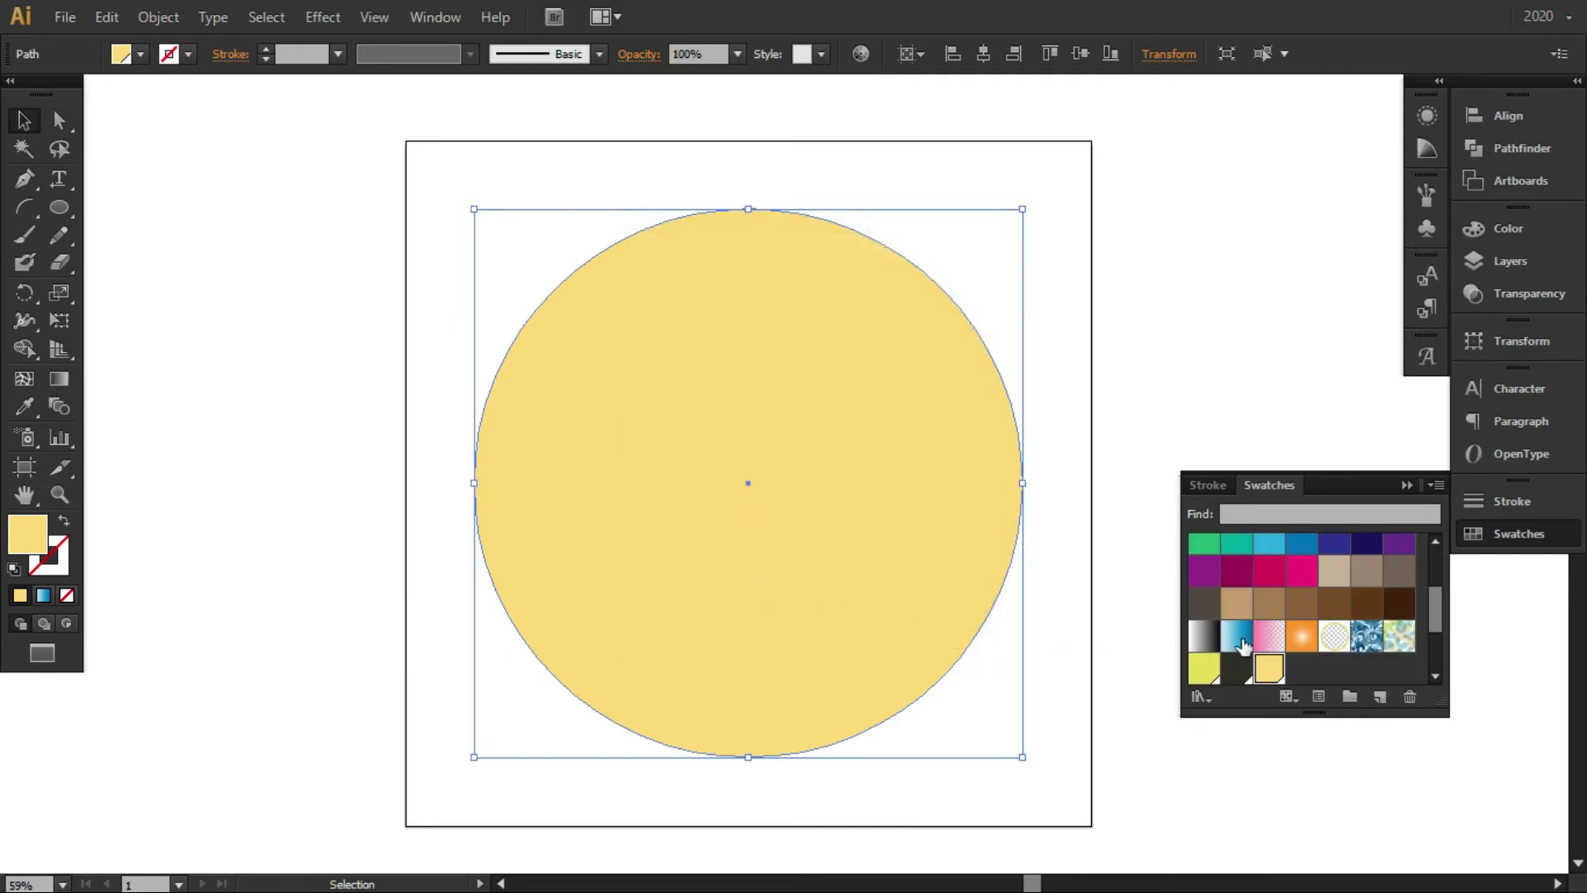
{"action": "scroll", "coordinate": [1244, 647], "scroll_direction": "down", "scroll_amount": 1}
{"action": "key", "text": "l"}
{"action": "left_click", "coordinate": [74, 210]}
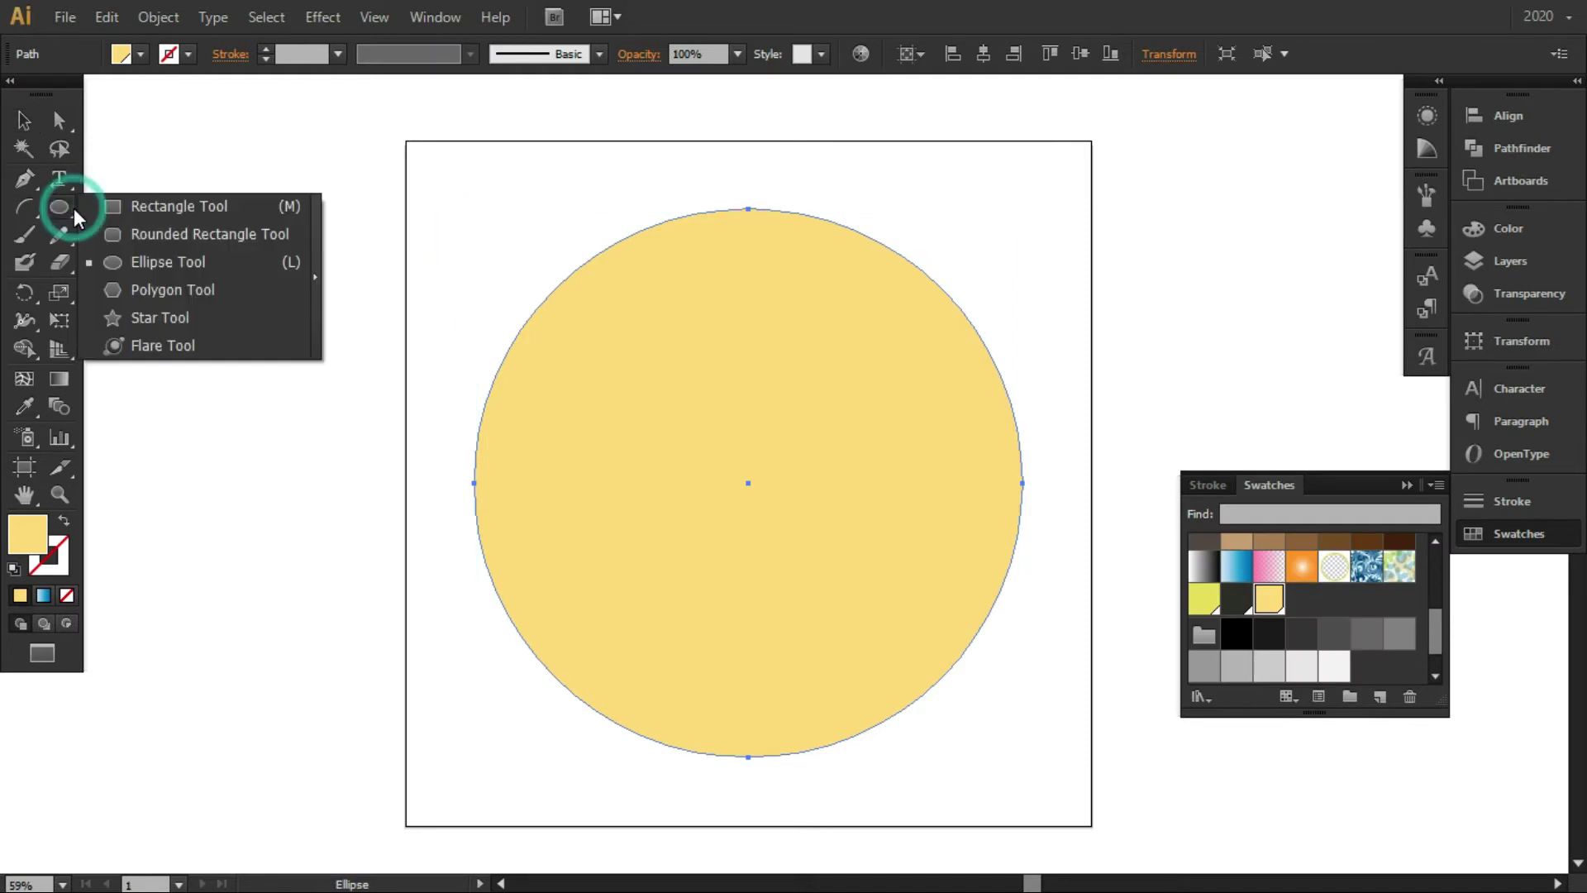
Step: Draw a tall oval, fill it dark navy 262C38, and move it into the lower face
{"action": "left_click", "coordinate": [122, 258]}
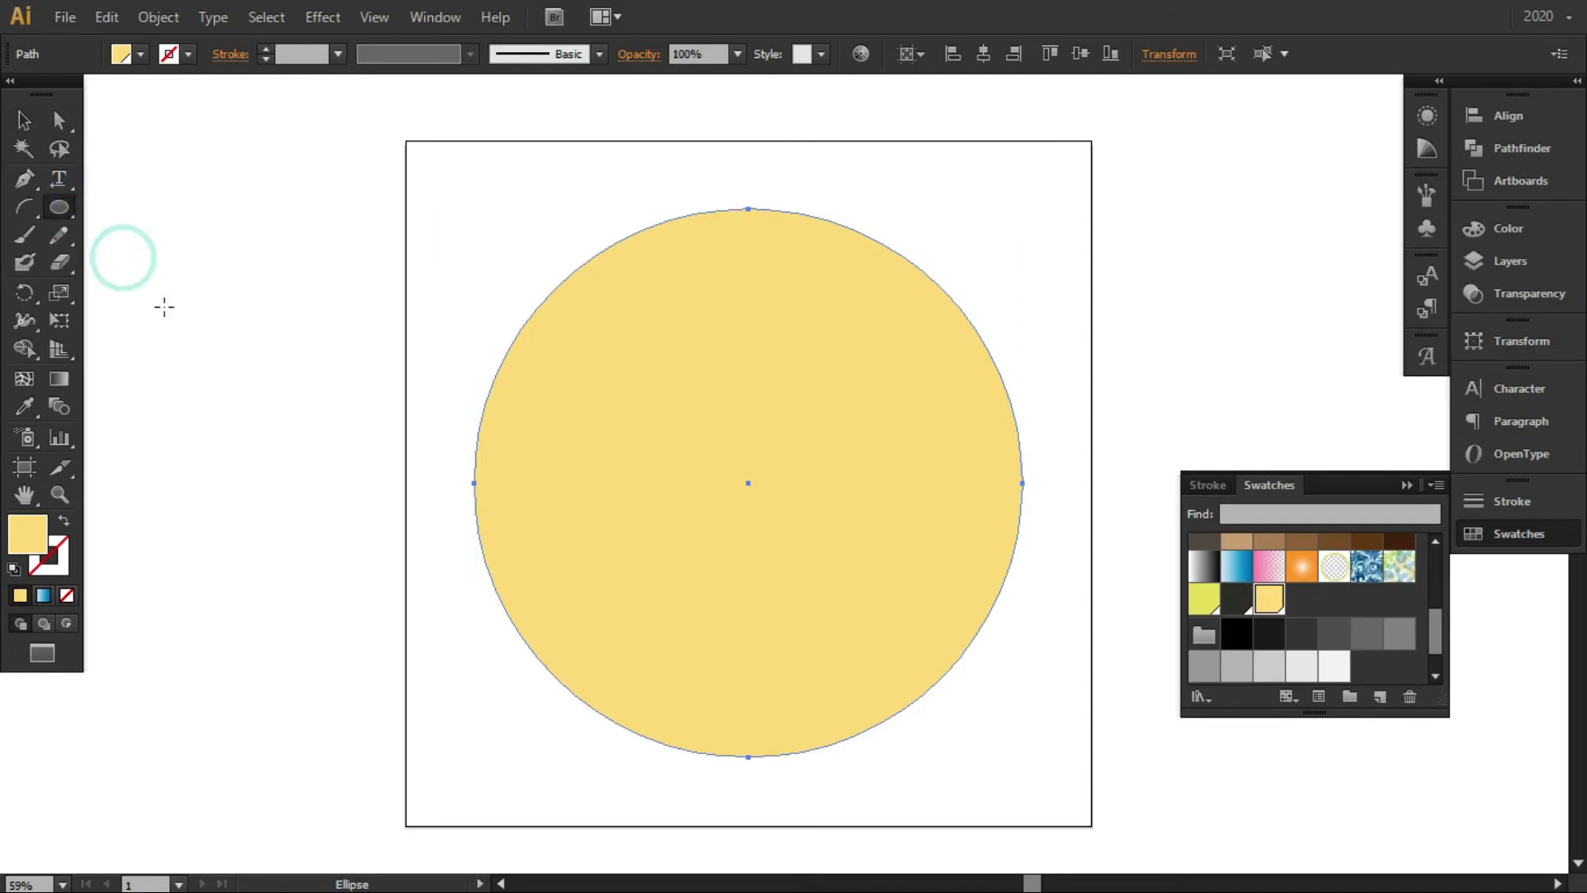
{"action": "left_click_drag", "start_coordinate": [324, 402], "coordinate": [211, 591]}
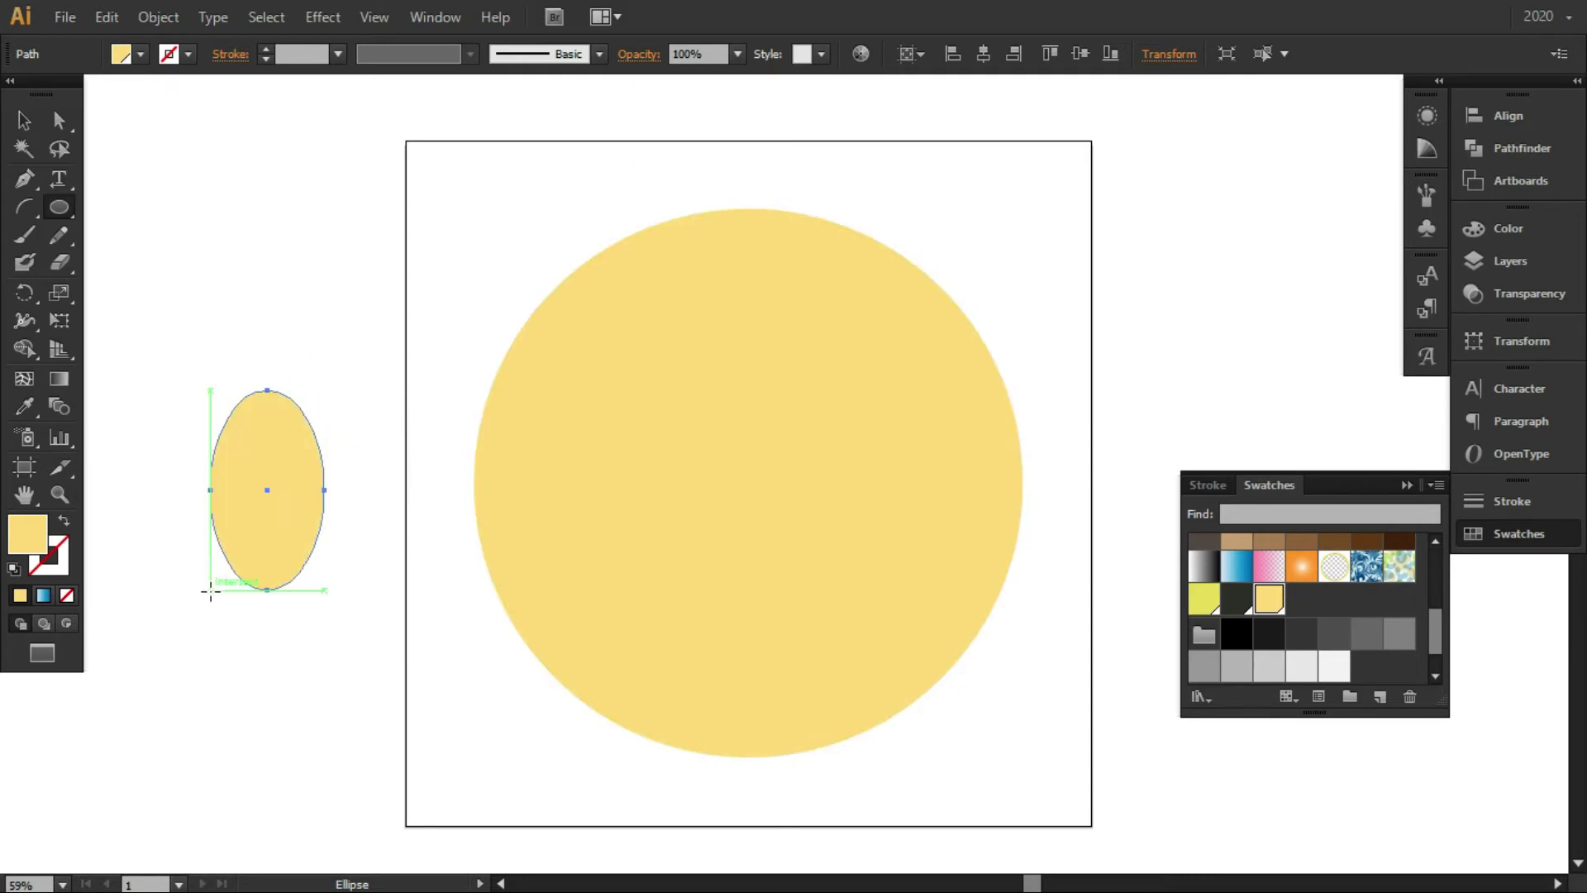
{"action": "double_click", "coordinate": [28, 533]}
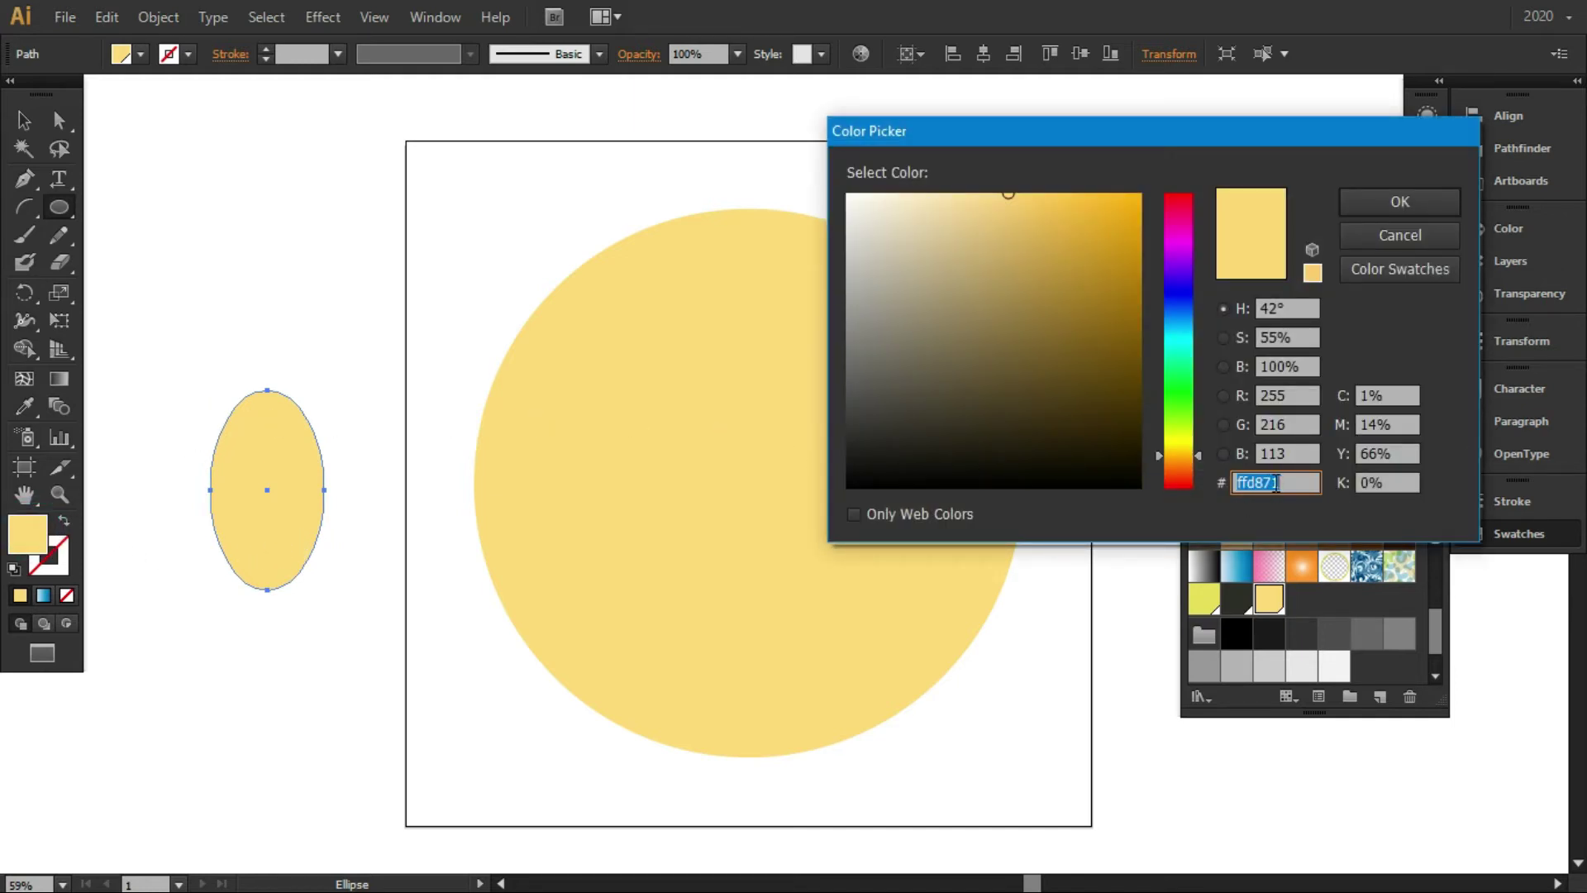
{"action": "type", "text": "262"}
{"action": "type", "text": "c38"}
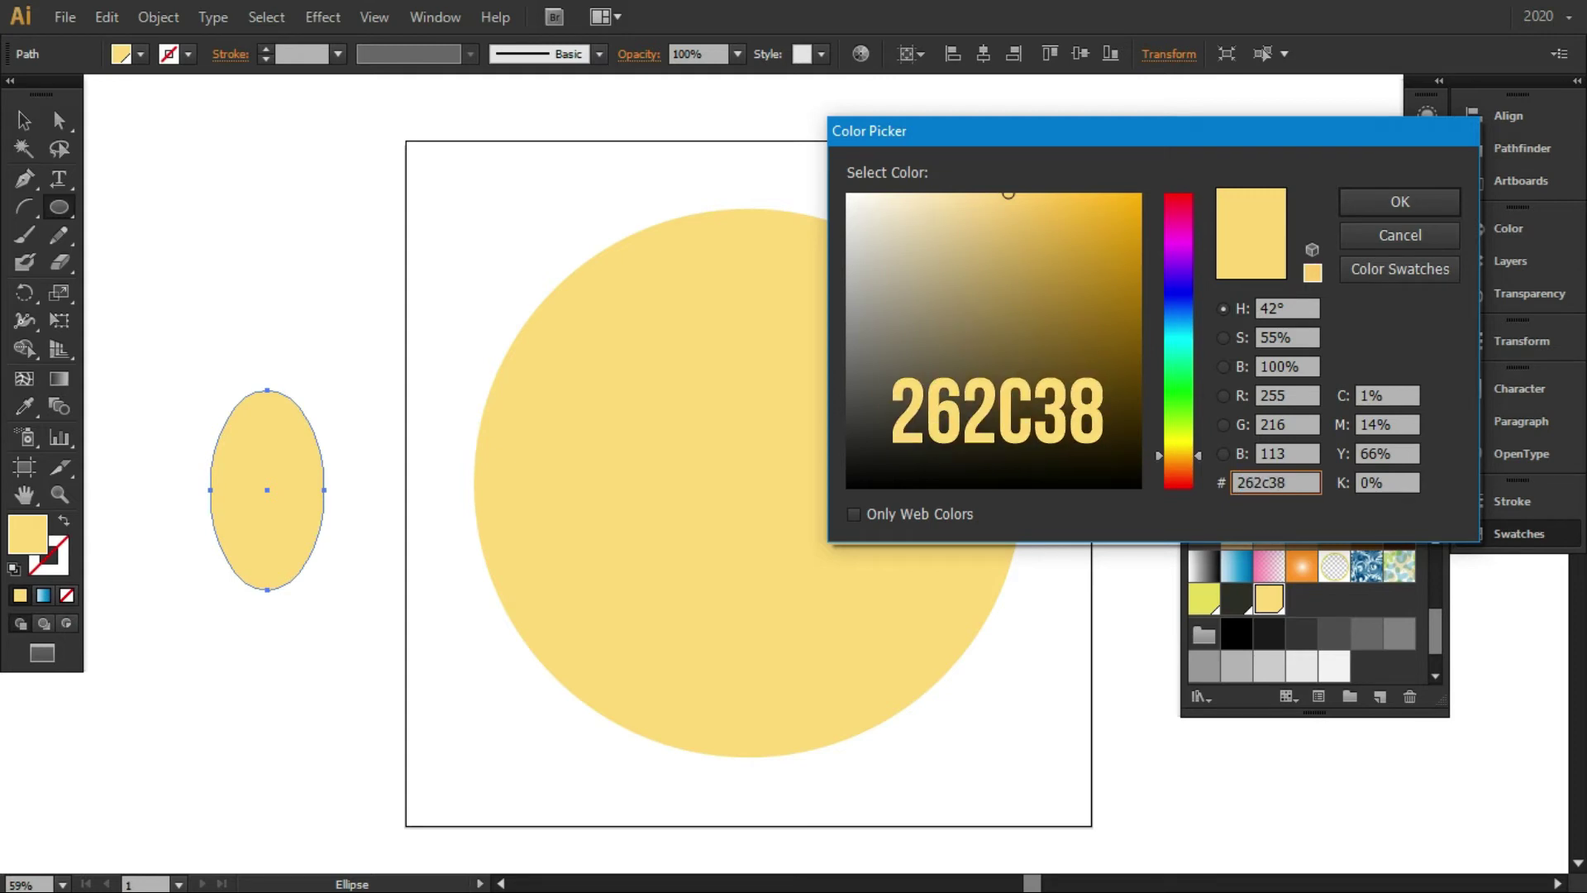
{"action": "left_click", "coordinate": [1442, 200]}
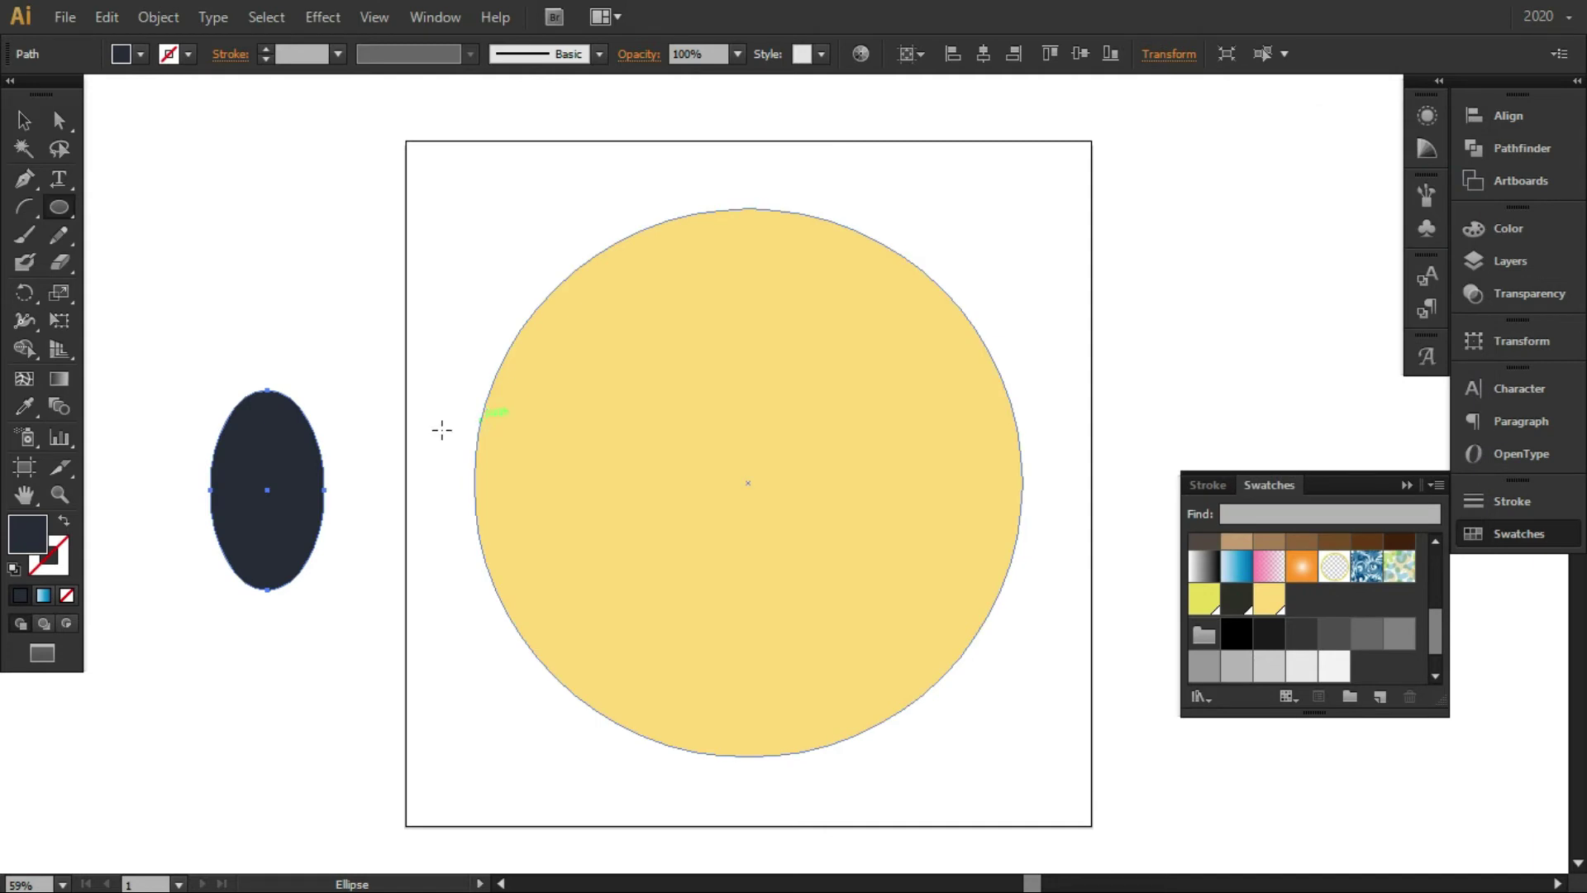
{"action": "key", "text": "v"}
{"action": "left_click_drag", "start_coordinate": [291, 449], "coordinate": [781, 576]}
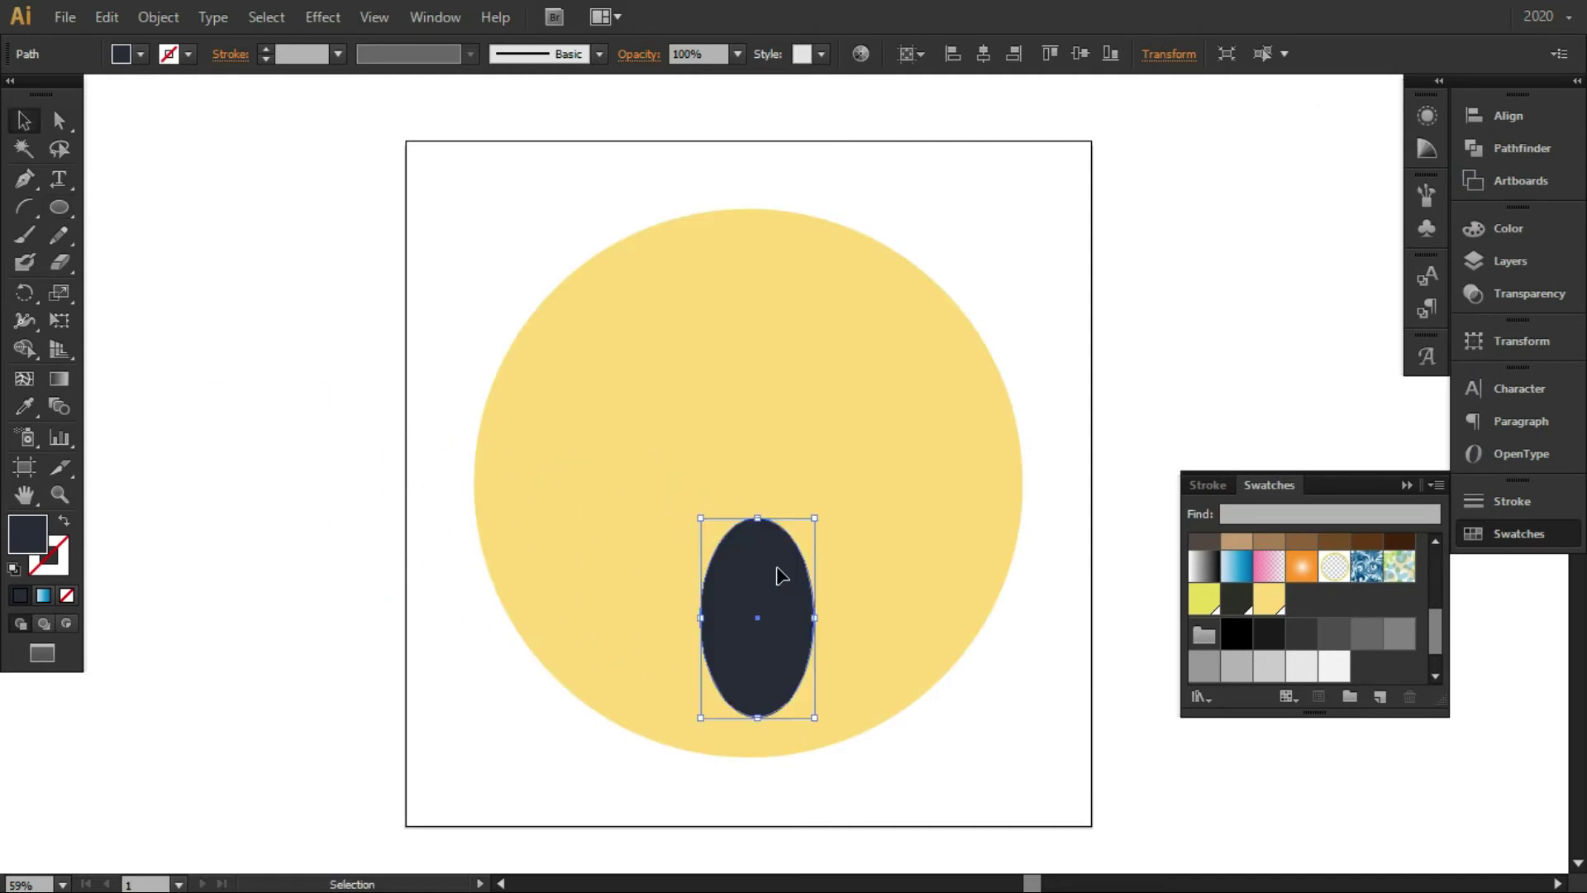
Step: Save the dark navy 262C38 as a new global swatch
{"action": "left_click", "coordinate": [1386, 700]}
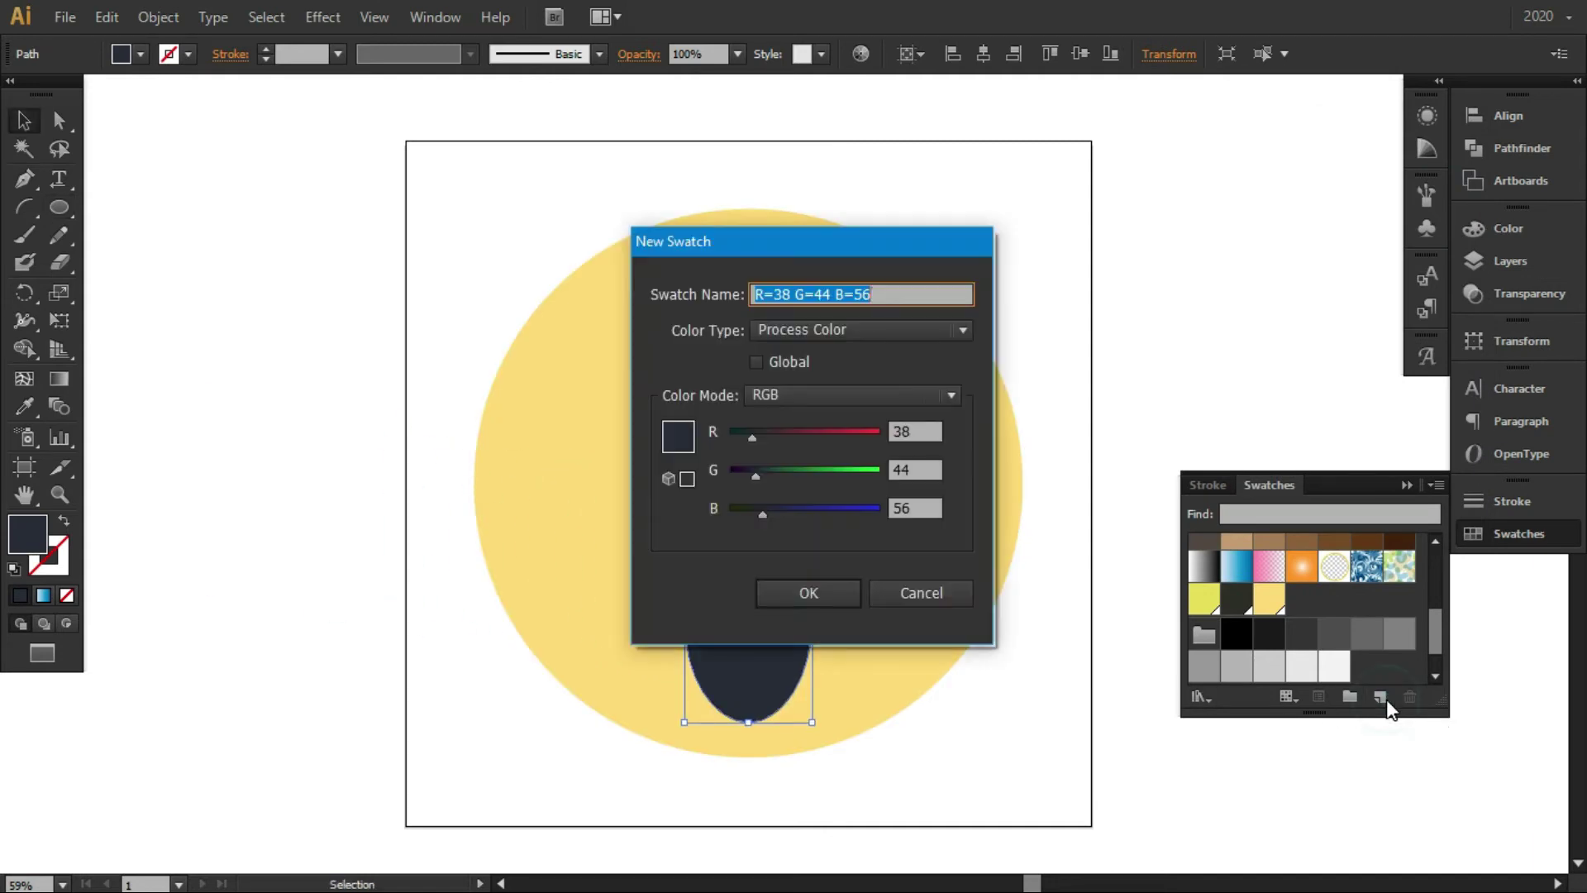
{"action": "left_click", "coordinate": [755, 361]}
{"action": "left_click", "coordinate": [798, 587]}
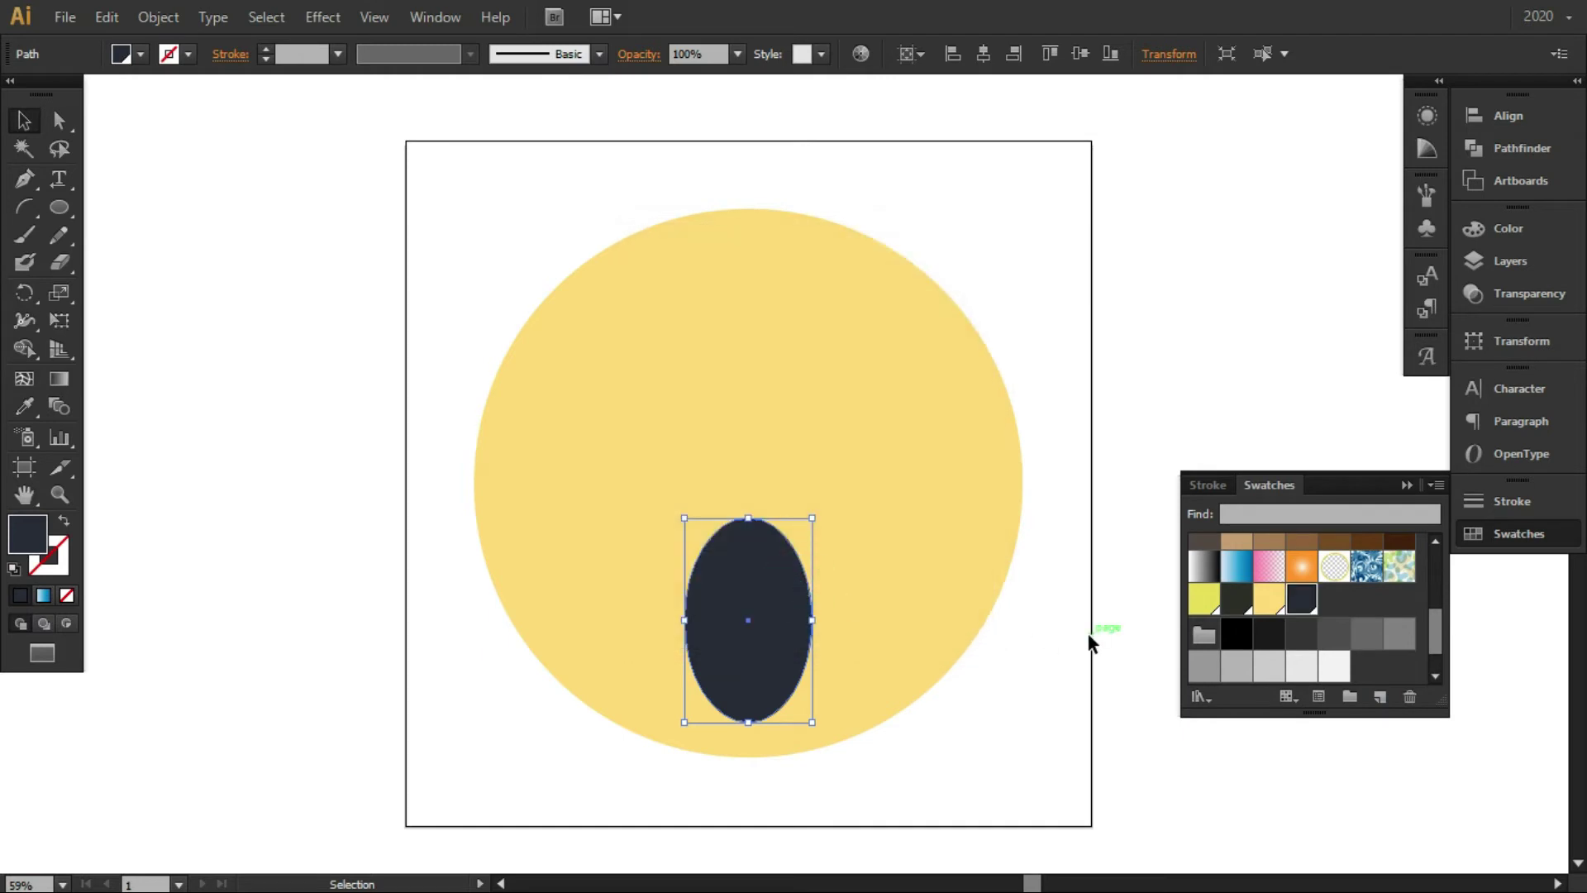
Step: Copy the mouth oval, shrink it to half size, and place two copies as eyes
{"action": "left_click", "coordinate": [847, 549]}
{"action": "left_click", "coordinate": [744, 603]}
{"action": "mouse_move", "coordinate": [779, 588]}
{"action": "left_mouse_down"}
{"action": "mouse_move", "coordinate": [827, 453]}
{"action": "mouse_move", "coordinate": [907, 395]}
{"action": "left_mouse_up"}
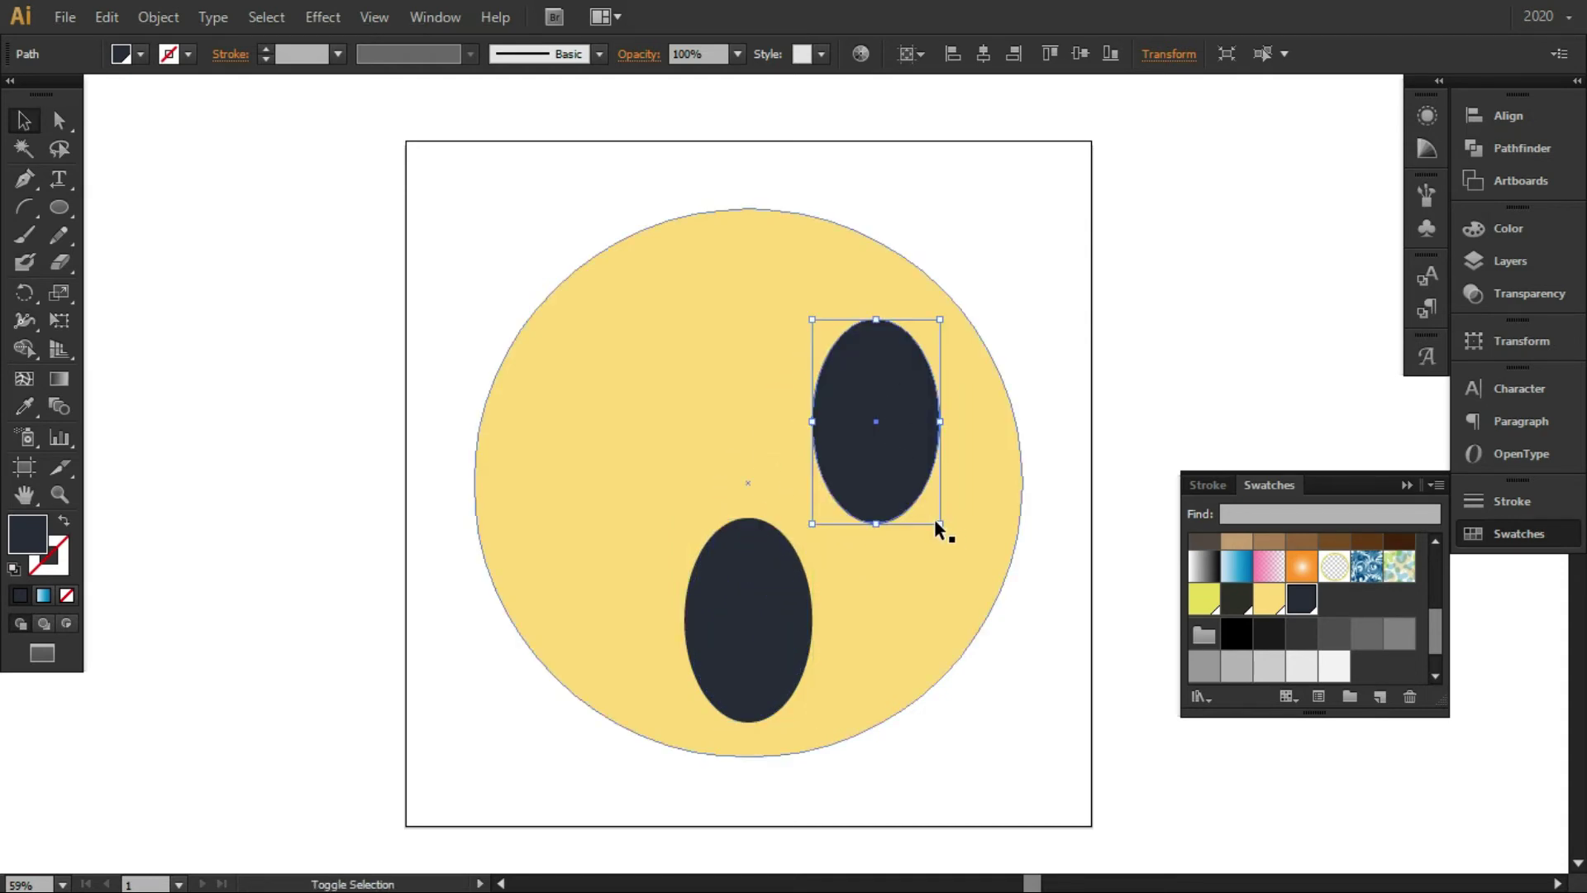
{"action": "left_click_drag", "start_coordinate": [937, 522], "coordinate": [874, 419]}
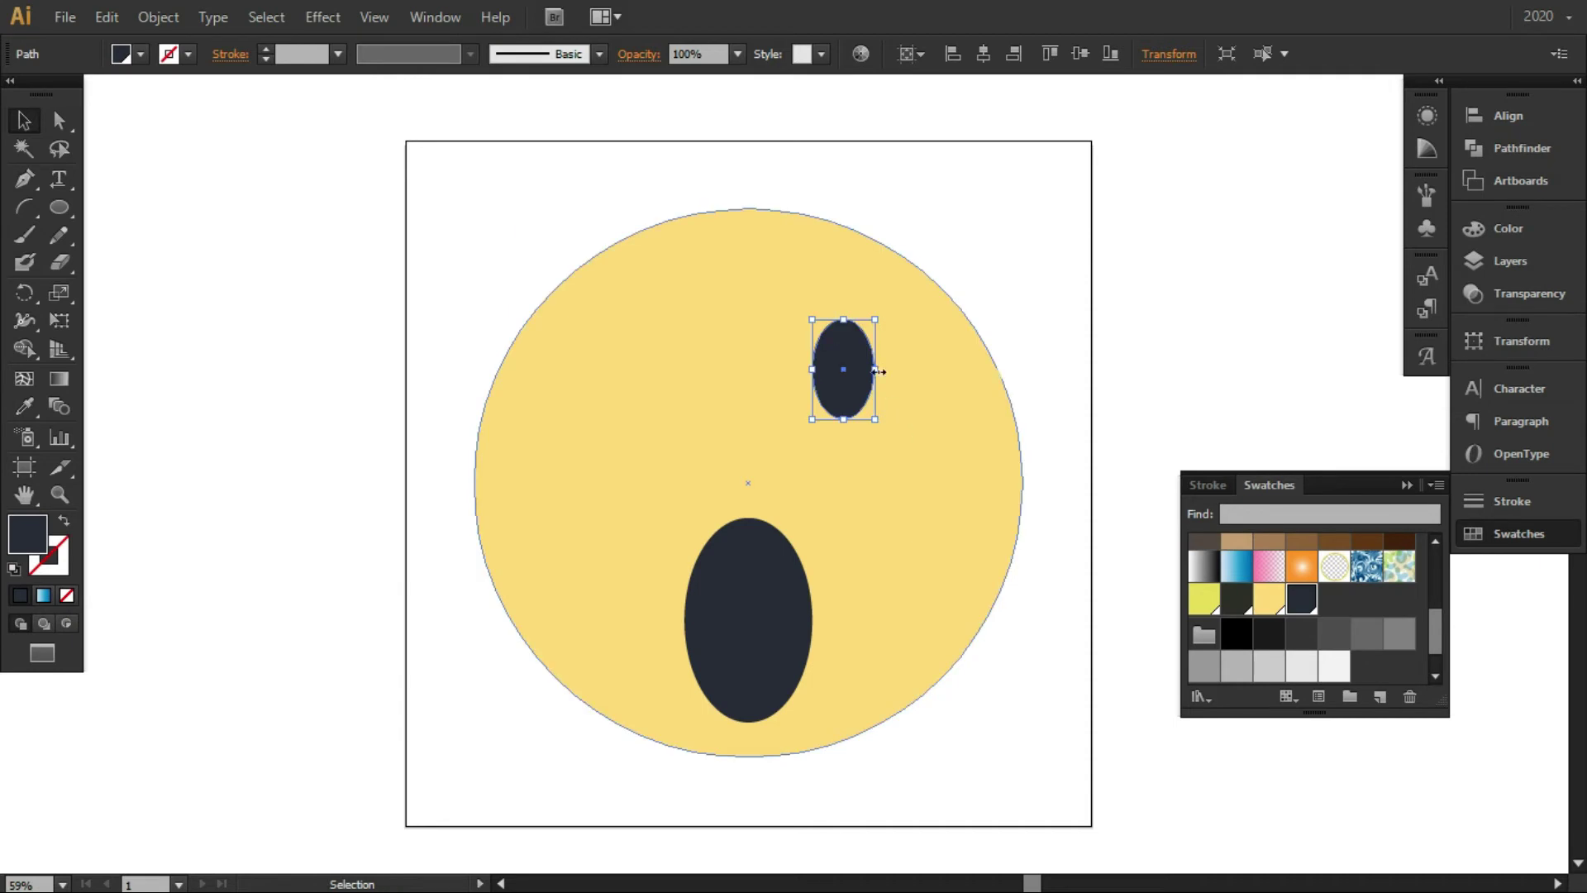
{"action": "left_click_drag", "start_coordinate": [851, 342], "coordinate": [894, 395]}
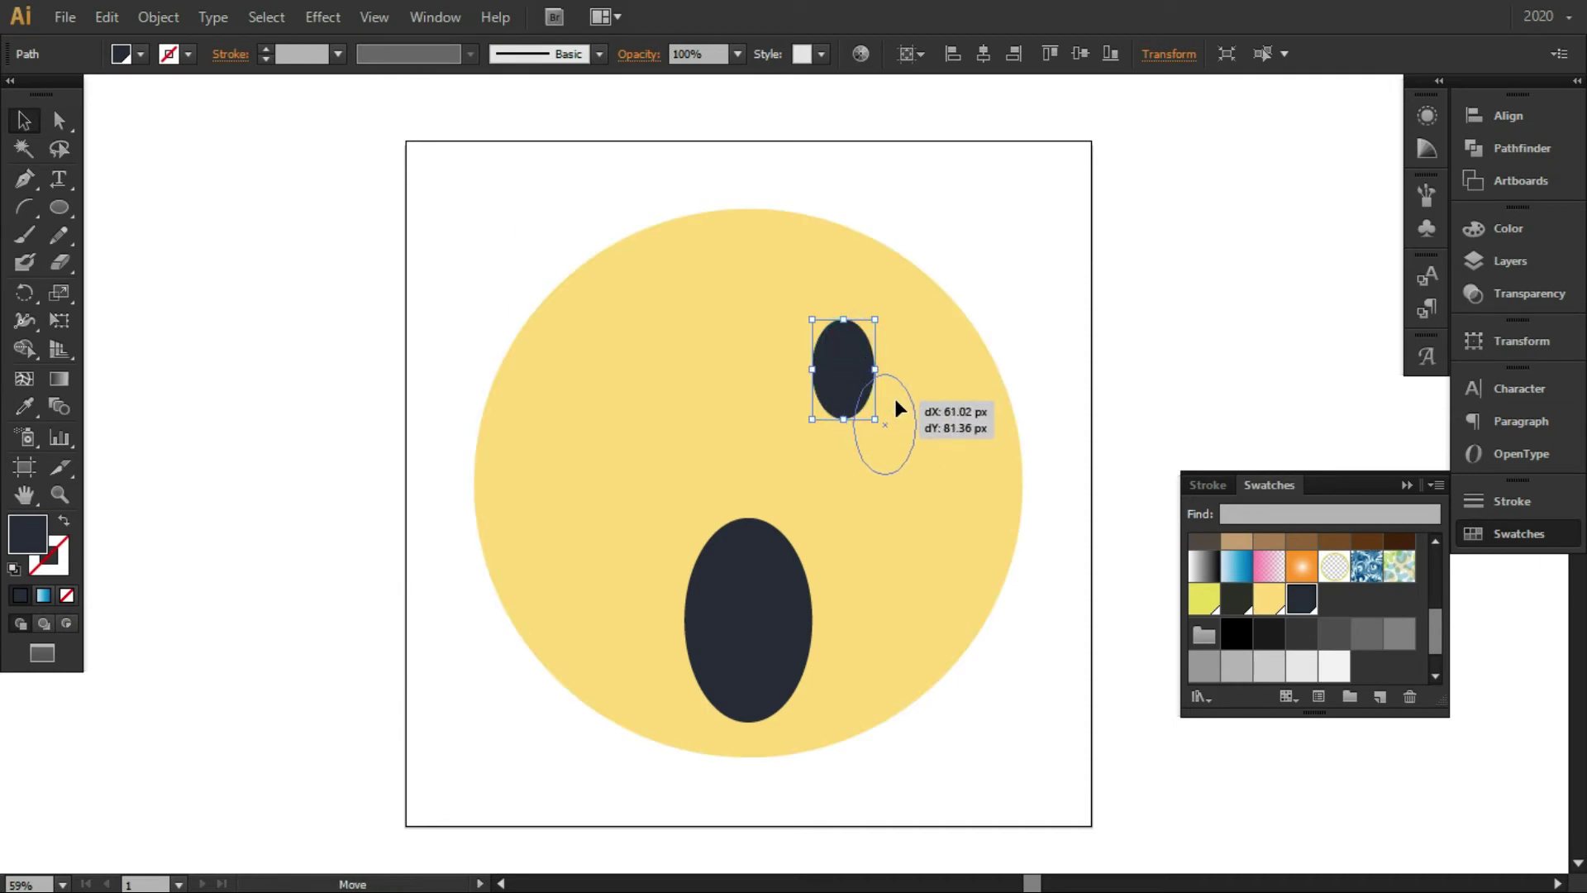
{"action": "left_click_drag", "start_coordinate": [894, 395], "coordinate": [612, 448]}
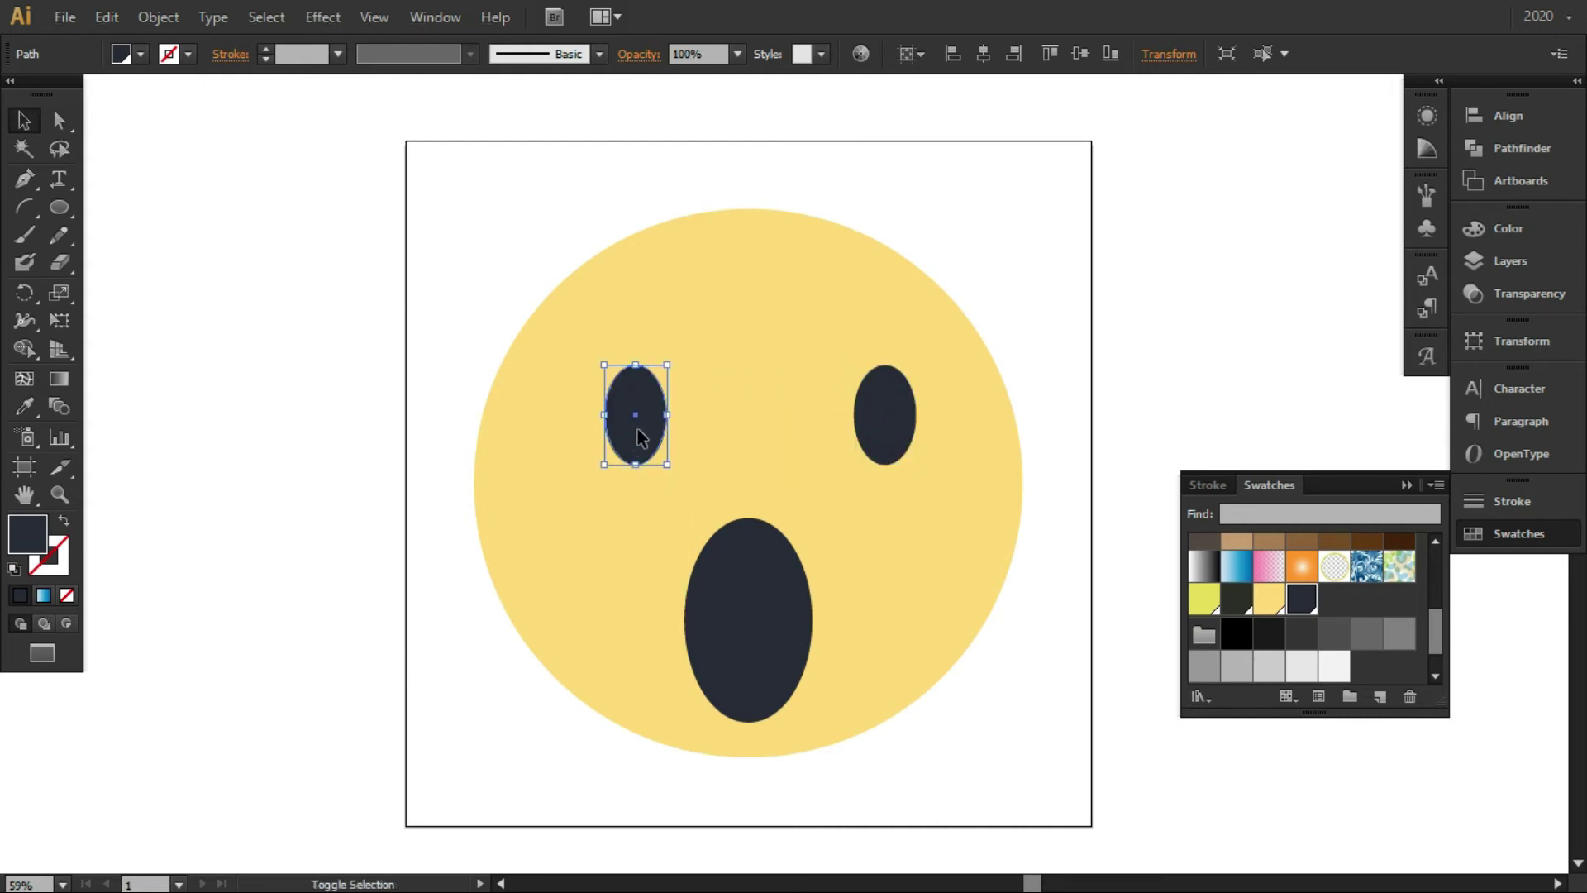
Step: Centre the mouth oval horizontally on the face
{"action": "left_click", "coordinate": [694, 496]}
{"action": "left_click", "coordinate": [762, 583]}
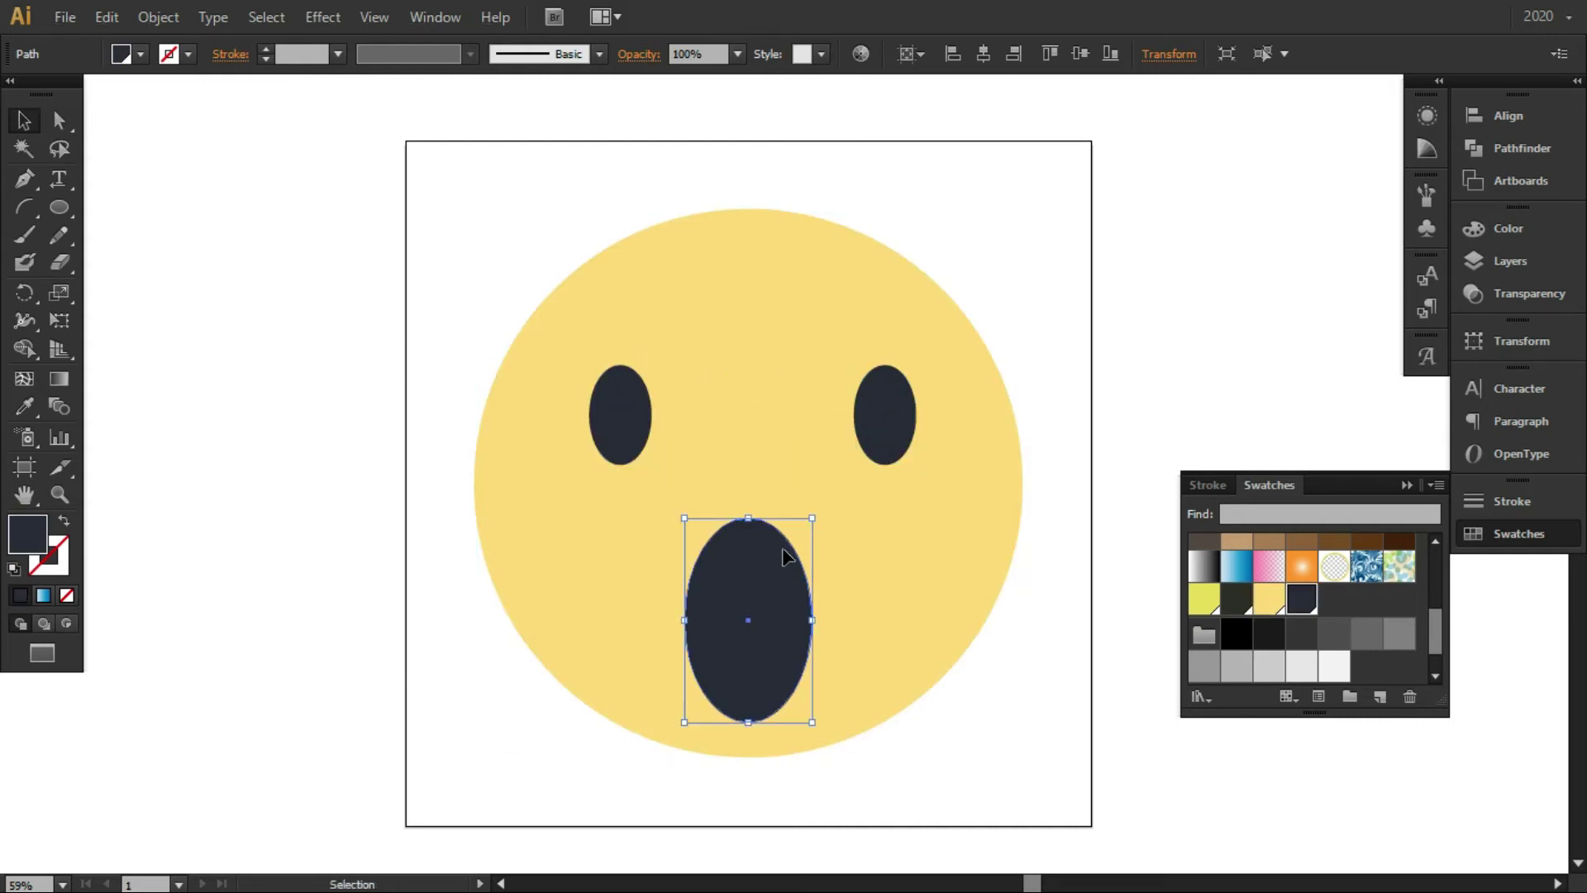
{"action": "left_click", "coordinate": [986, 65]}
Step: Select both eye ovals and group them into one object
{"action": "left_click", "coordinate": [896, 393]}
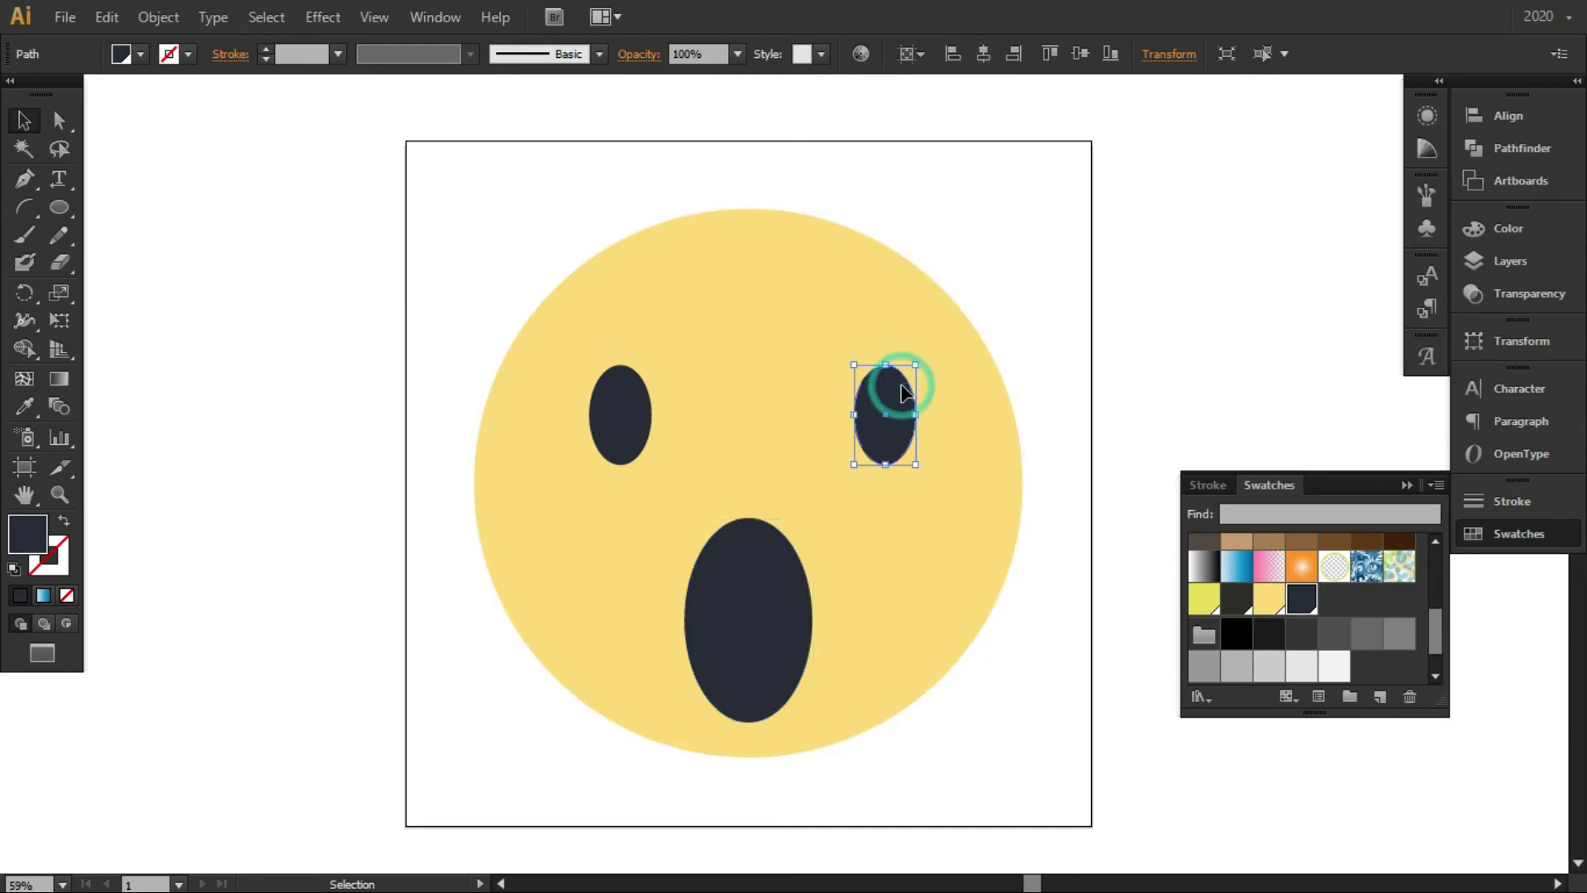
{"action": "left_click", "coordinate": [625, 400], "text": "shift"}
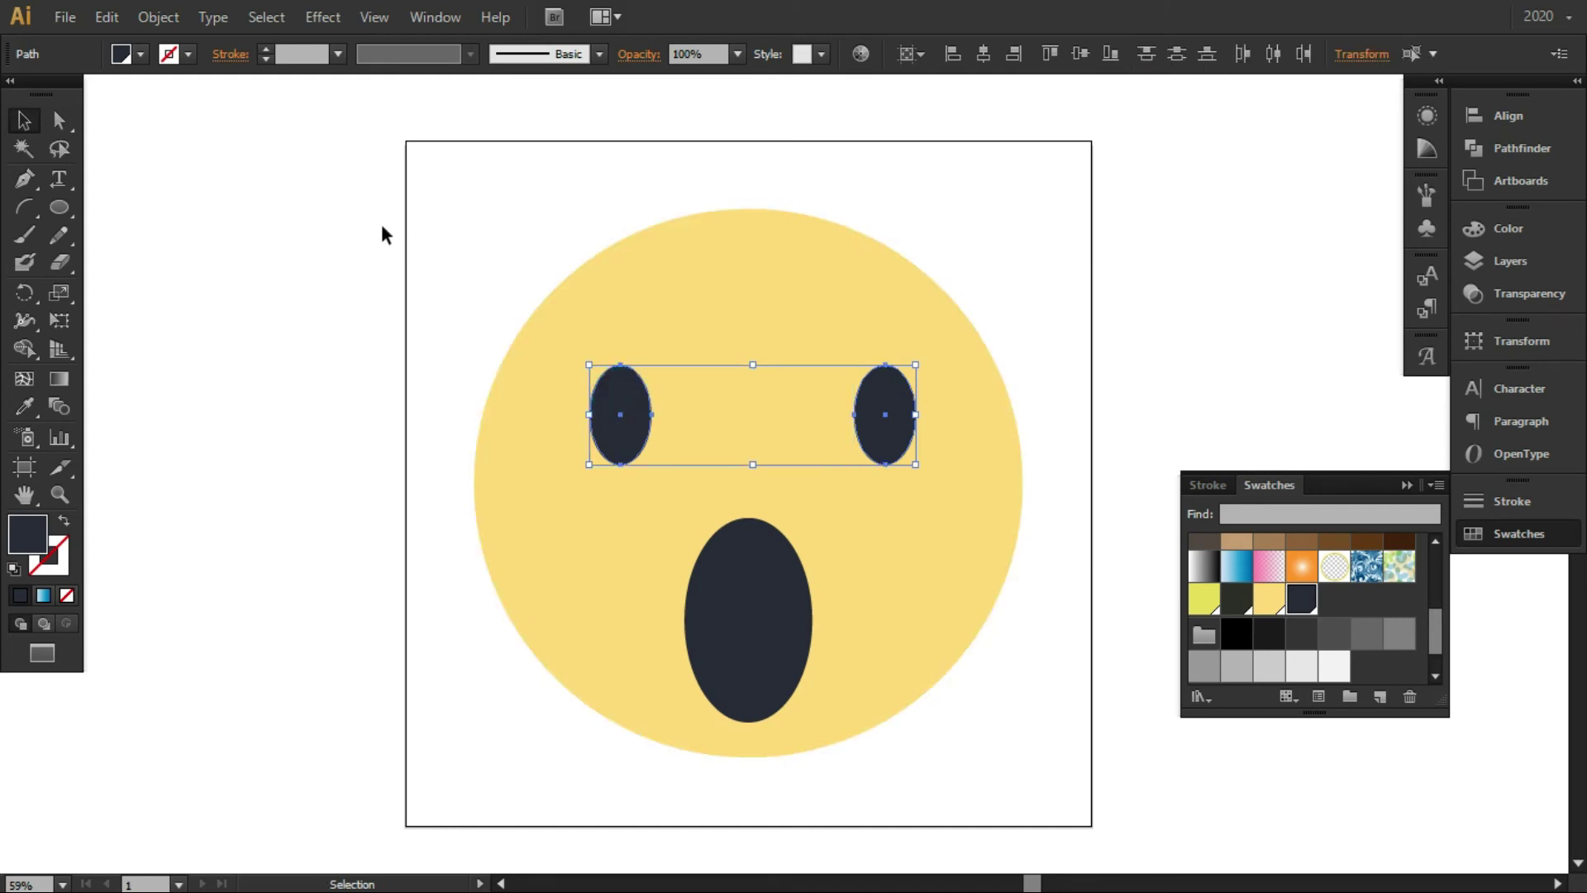
{"action": "left_click", "coordinate": [157, 17]}
{"action": "left_click", "coordinate": [272, 106]}
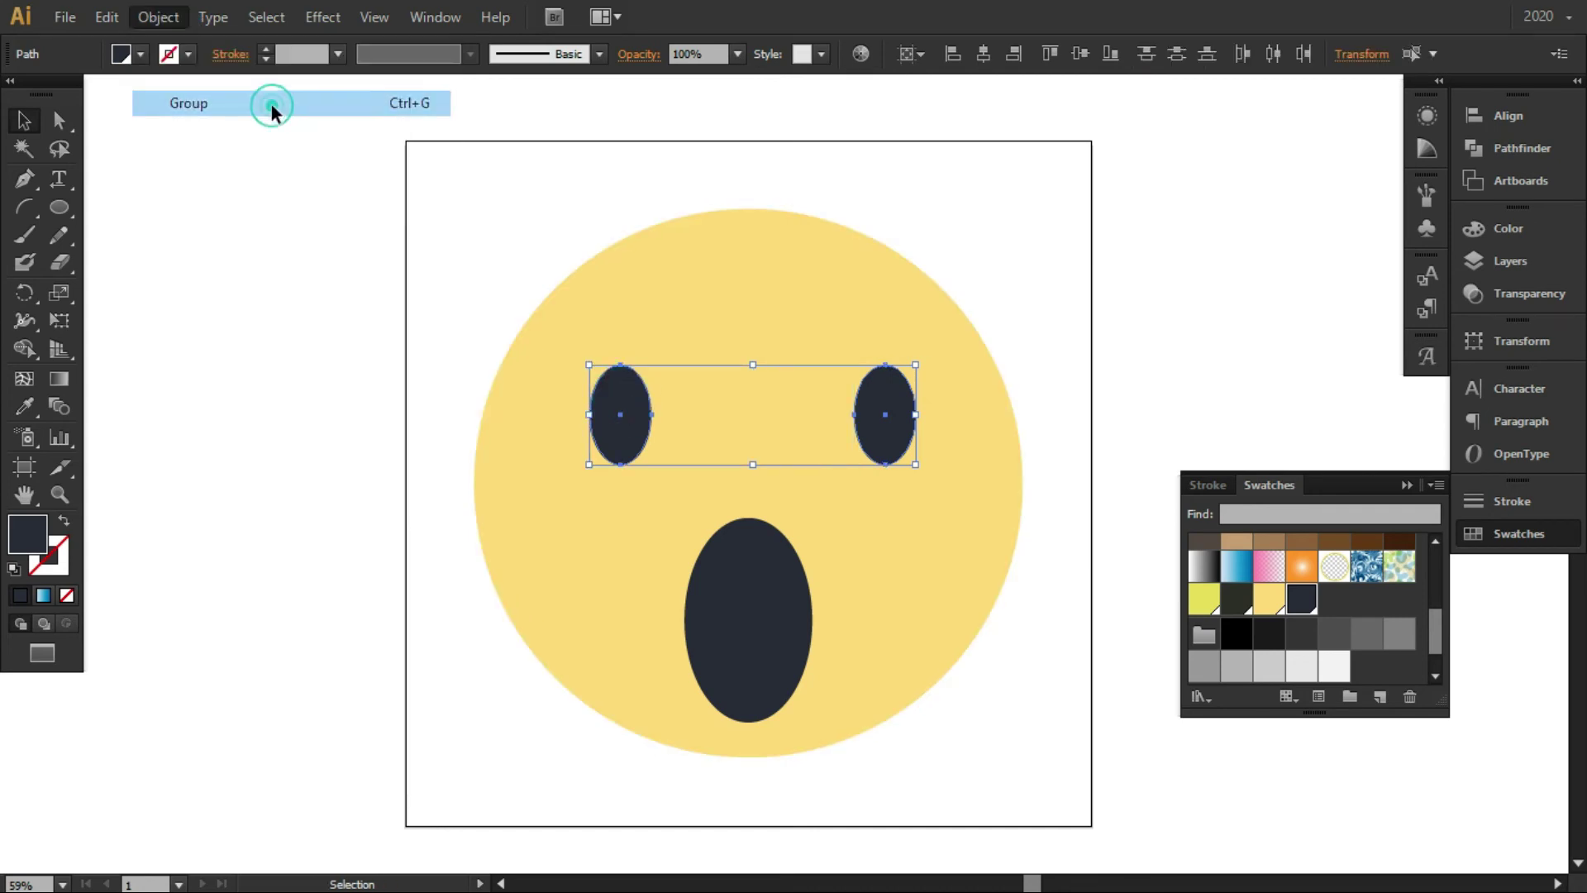
{"action": "left_click_drag", "start_coordinate": [24, 208], "coordinate": [97, 235]}
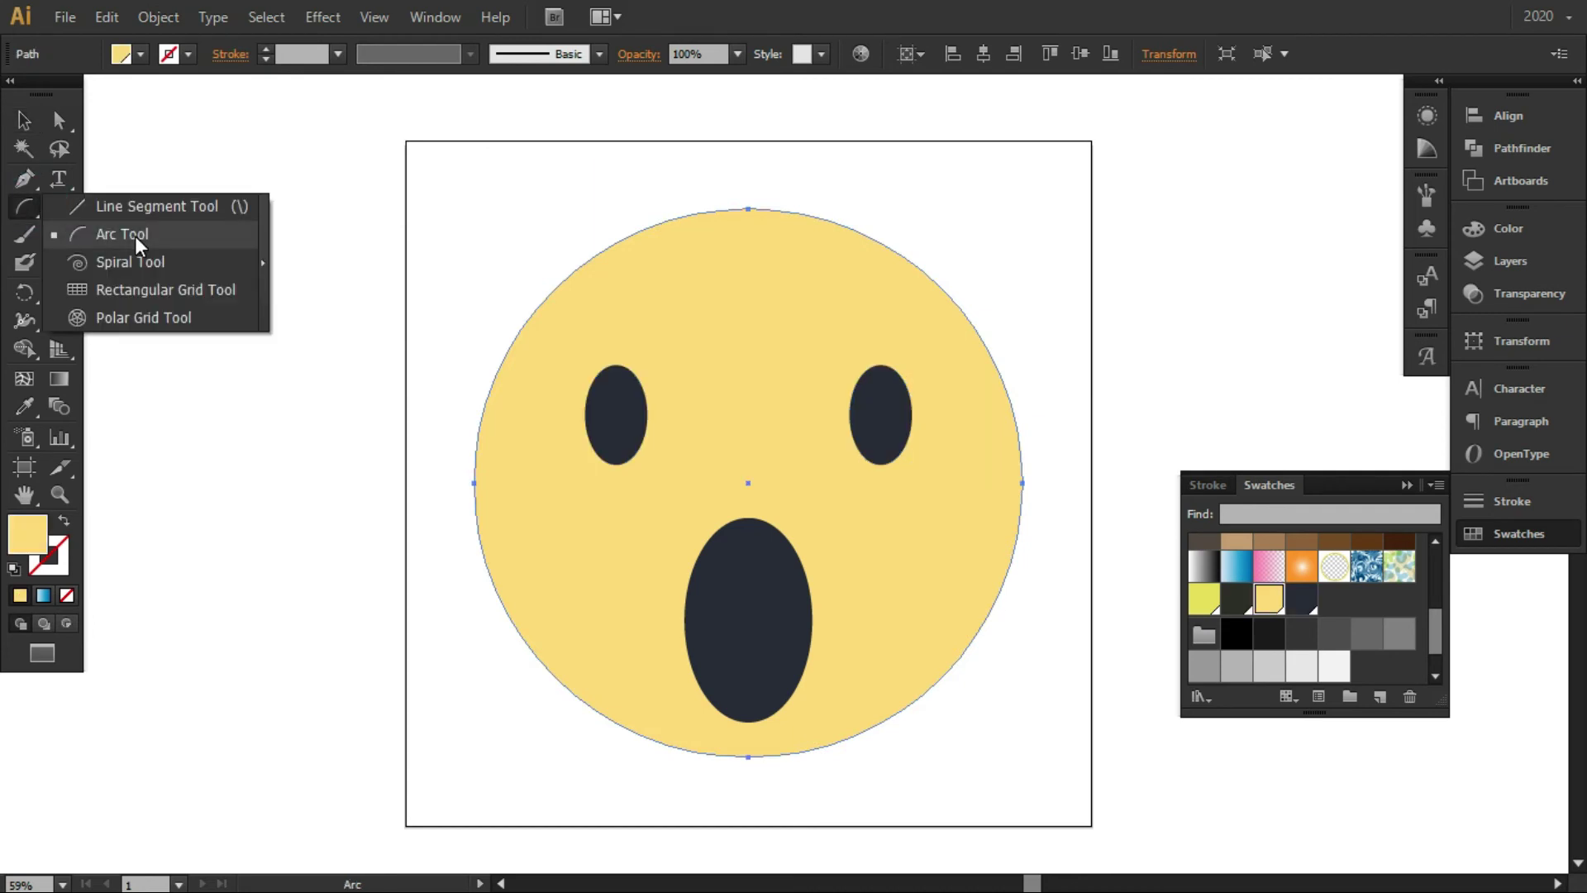
Step: Draw an eyebrow arc with a dark 21 pt stroke and round caps
{"action": "left_click_drag", "start_coordinate": [517, 208], "coordinate": [456, 261]}
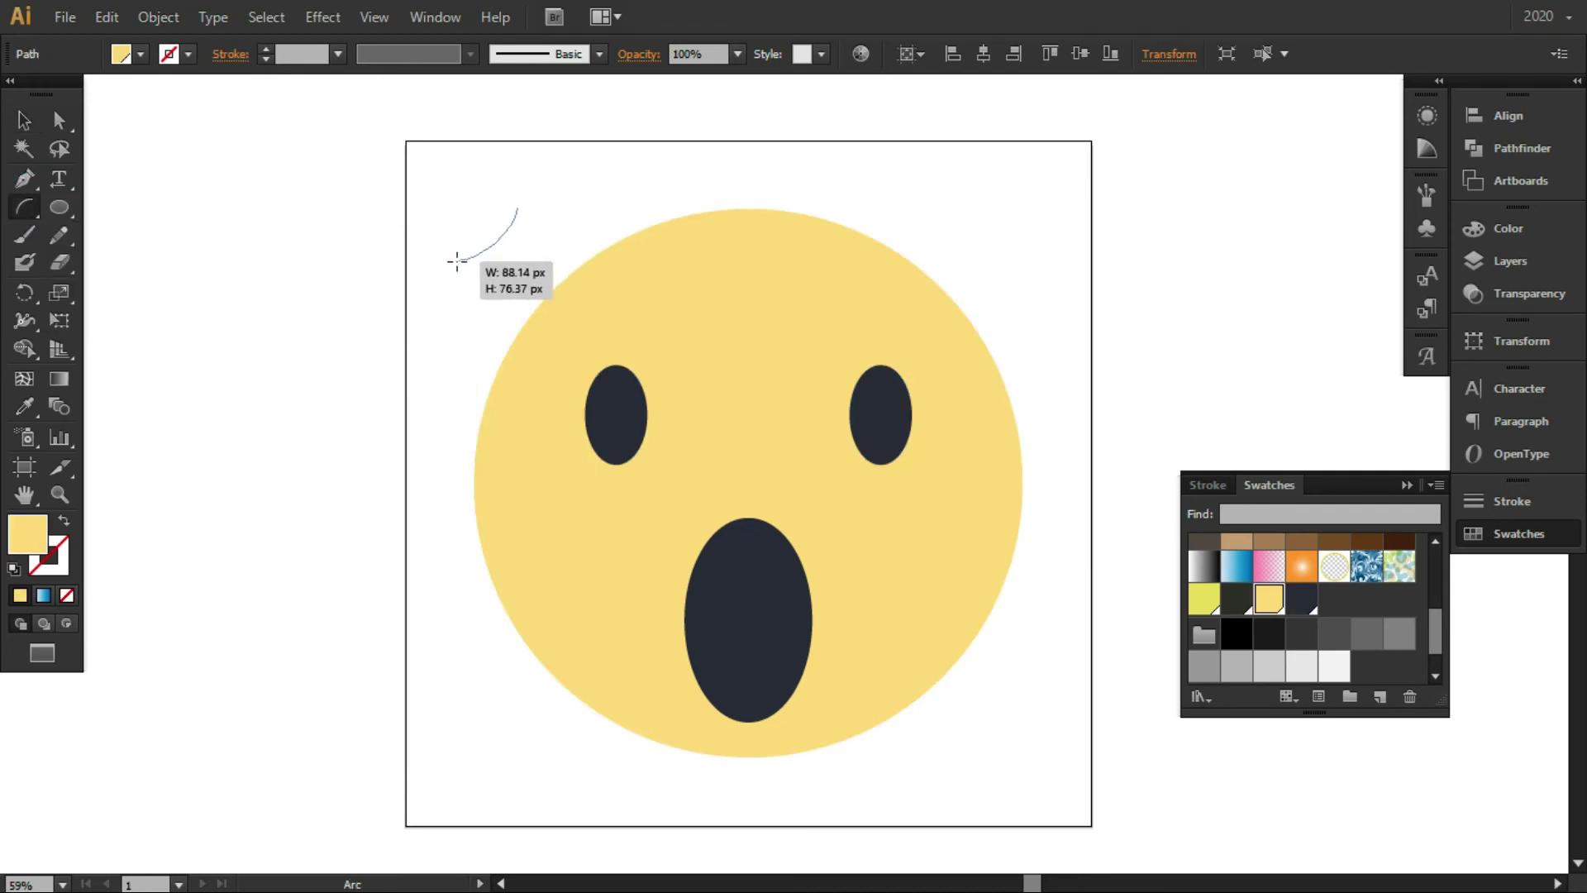
{"action": "left_click_drag", "start_coordinate": [456, 261], "coordinate": [465, 257]}
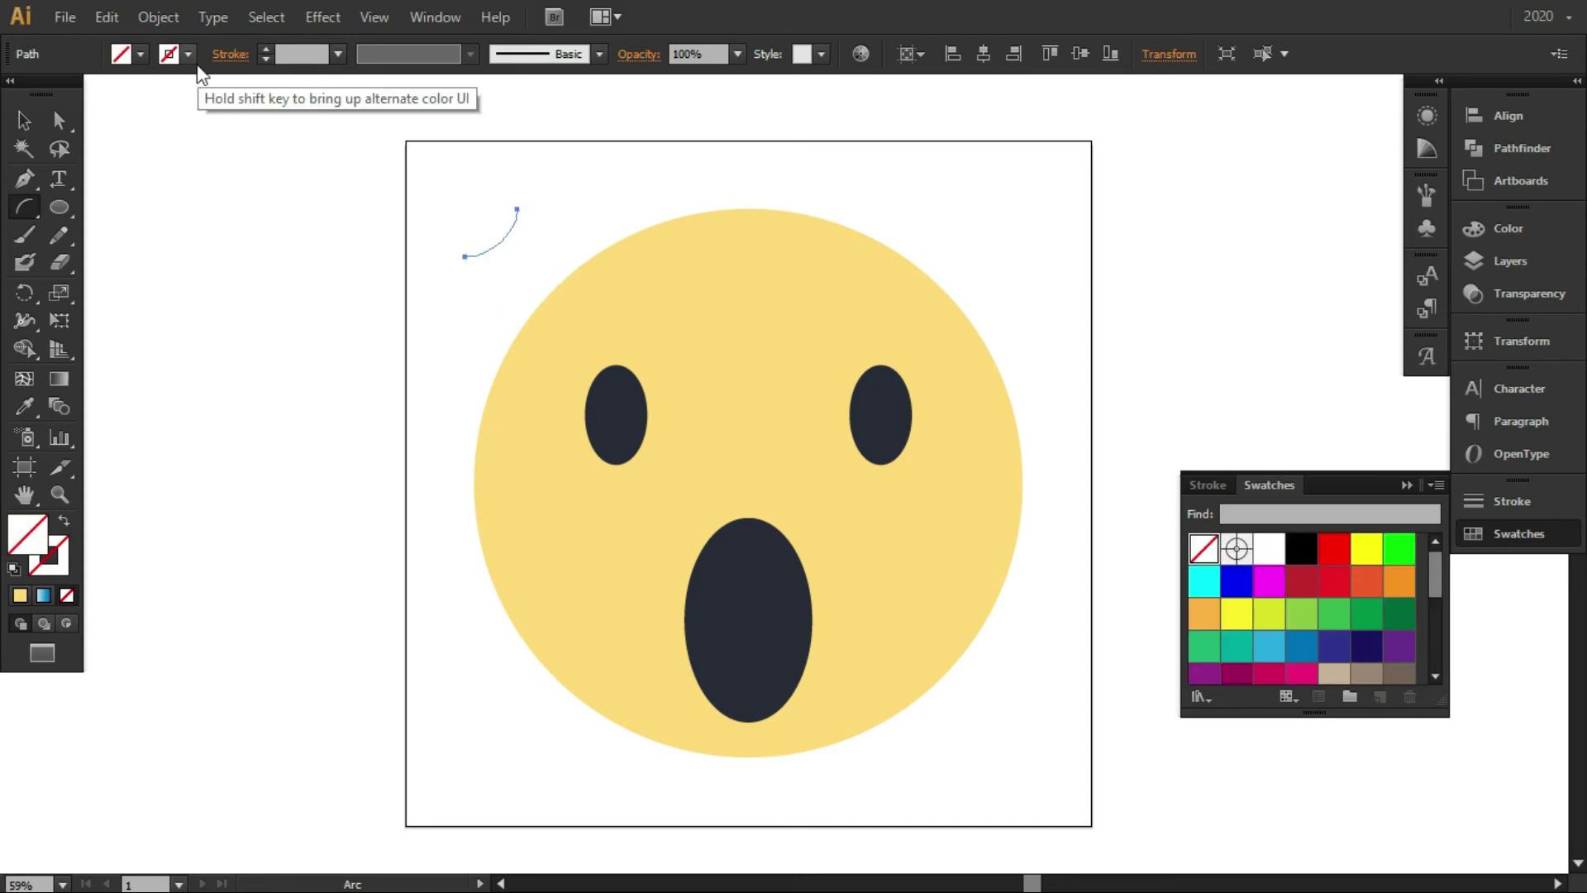
{"action": "left_click", "coordinate": [188, 54]}
{"action": "left_click", "coordinate": [180, 147]}
{"action": "left_click", "coordinate": [265, 48]}
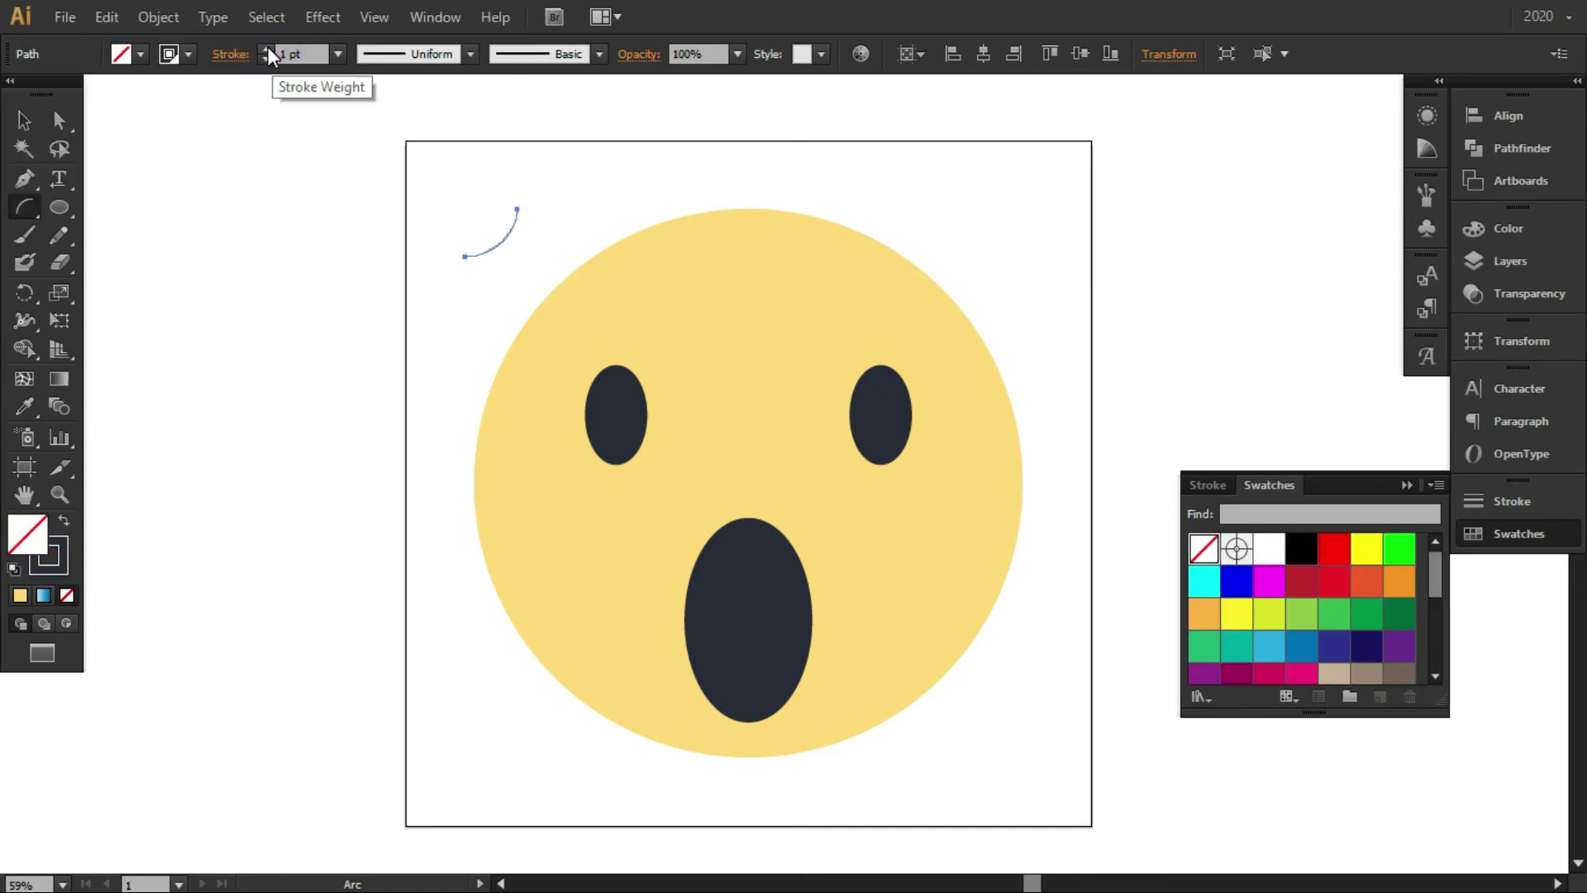
{"action": "left_click", "coordinate": [265, 48]}
{"action": "left_click", "coordinate": [1511, 501]}
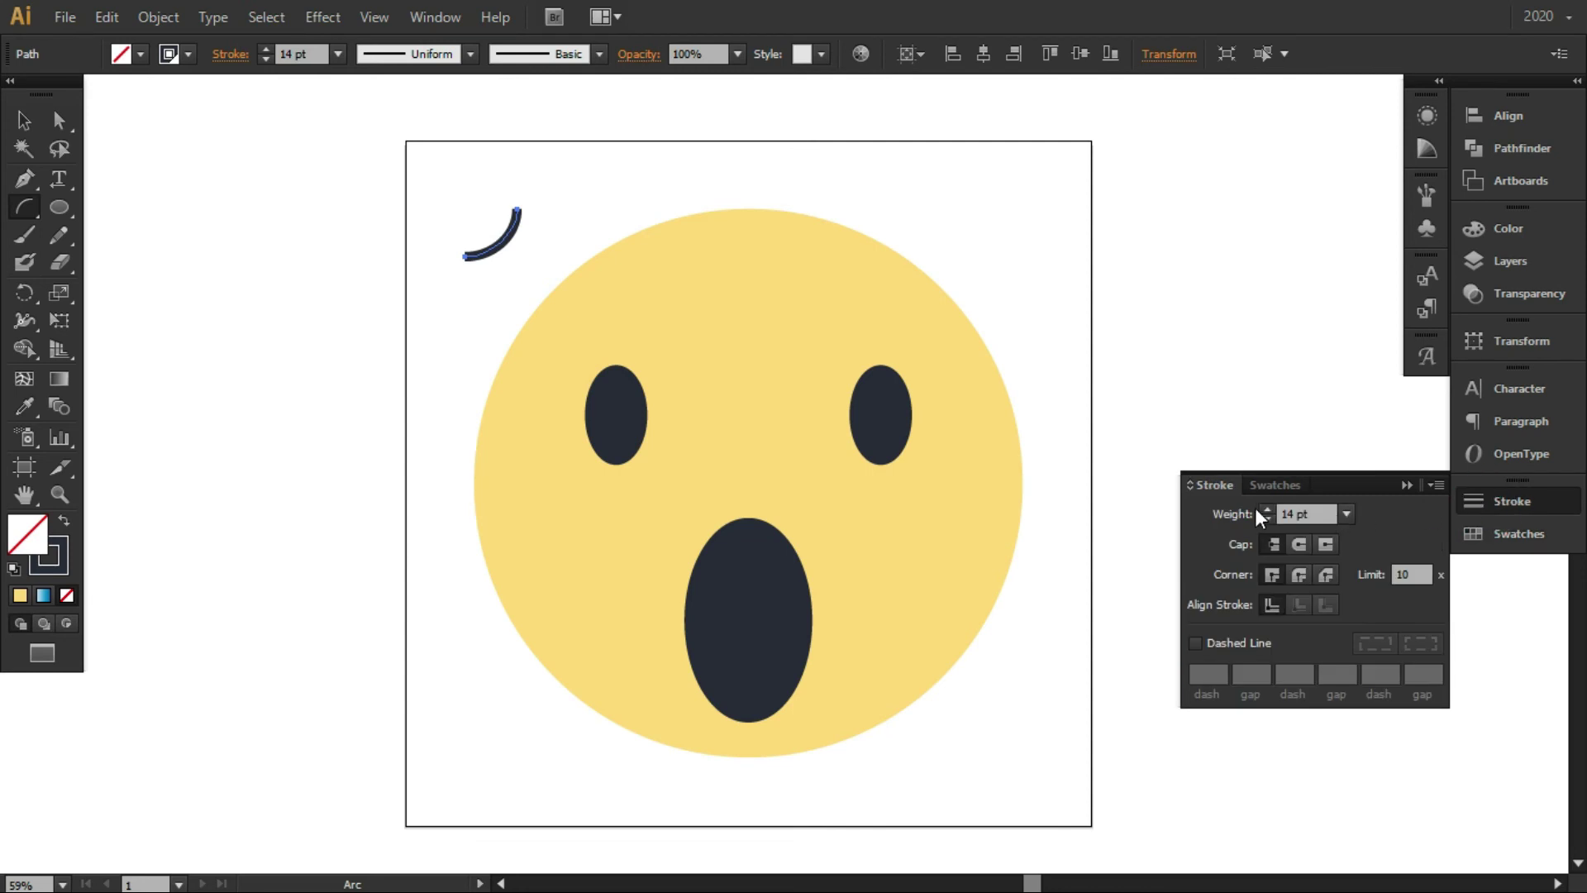
{"action": "left_click", "coordinate": [1267, 509]}
{"action": "left_click", "coordinate": [1267, 509]}
{"action": "left_click", "coordinate": [1267, 509]}
{"action": "left_click", "coordinate": [1302, 551]}
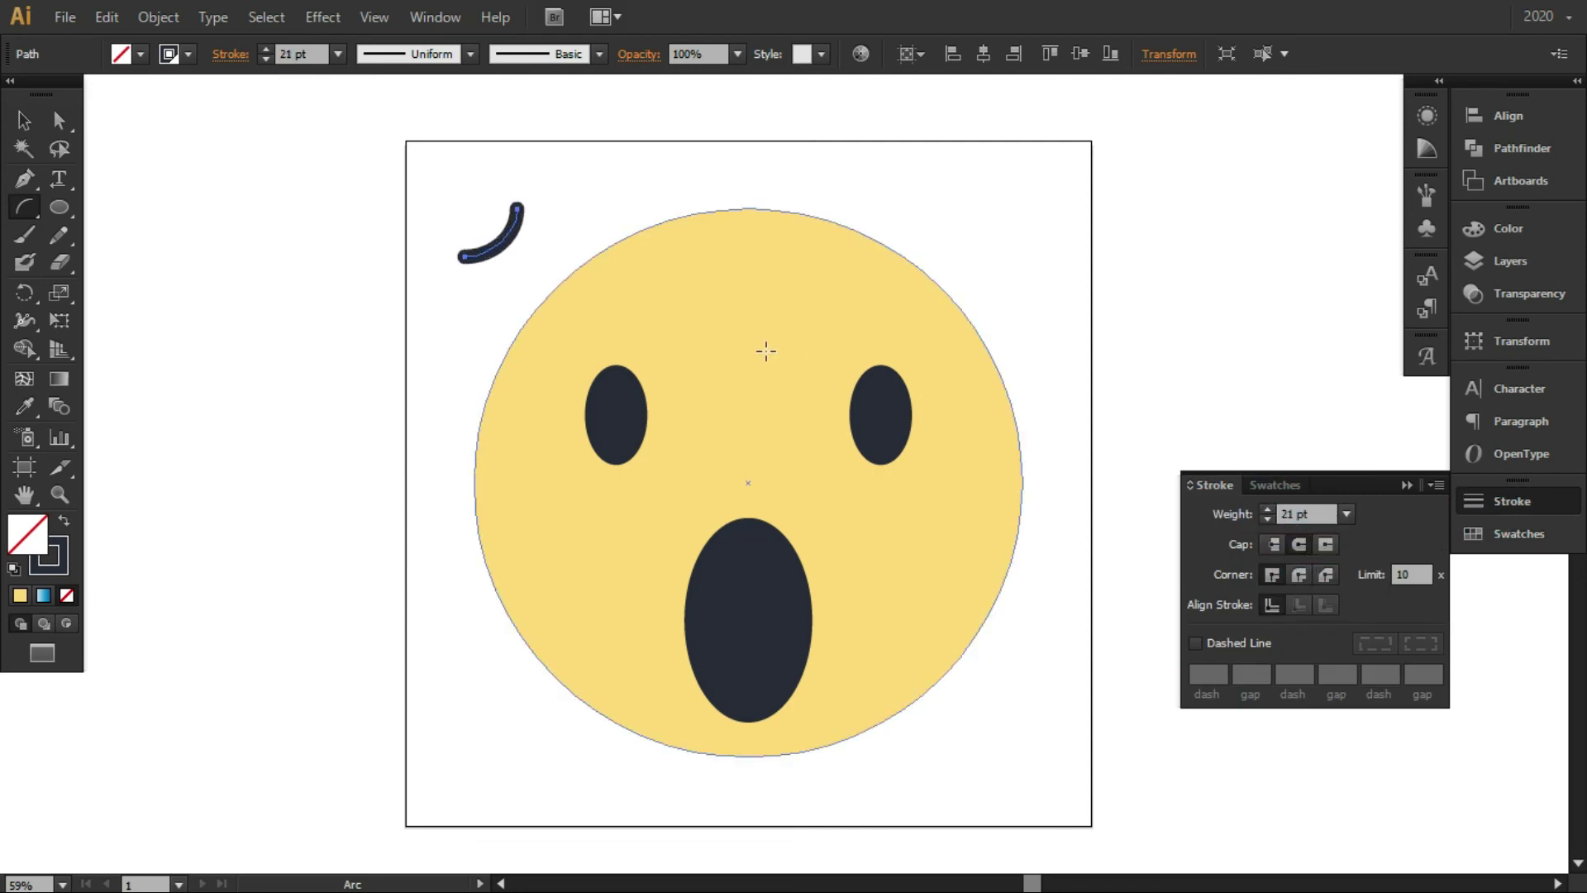
Step: Place the arc above the left eye and copy it above the right eye
{"action": "key", "text": "v"}
{"action": "mouse_move", "coordinate": [511, 240]}
{"action": "left_mouse_down"}
{"action": "mouse_move", "coordinate": [606, 328]}
{"action": "mouse_move", "coordinate": [641, 330]}
{"action": "left_mouse_up"}
{"action": "left_click_drag", "start_coordinate": [566, 364], "coordinate": [520, 354]}
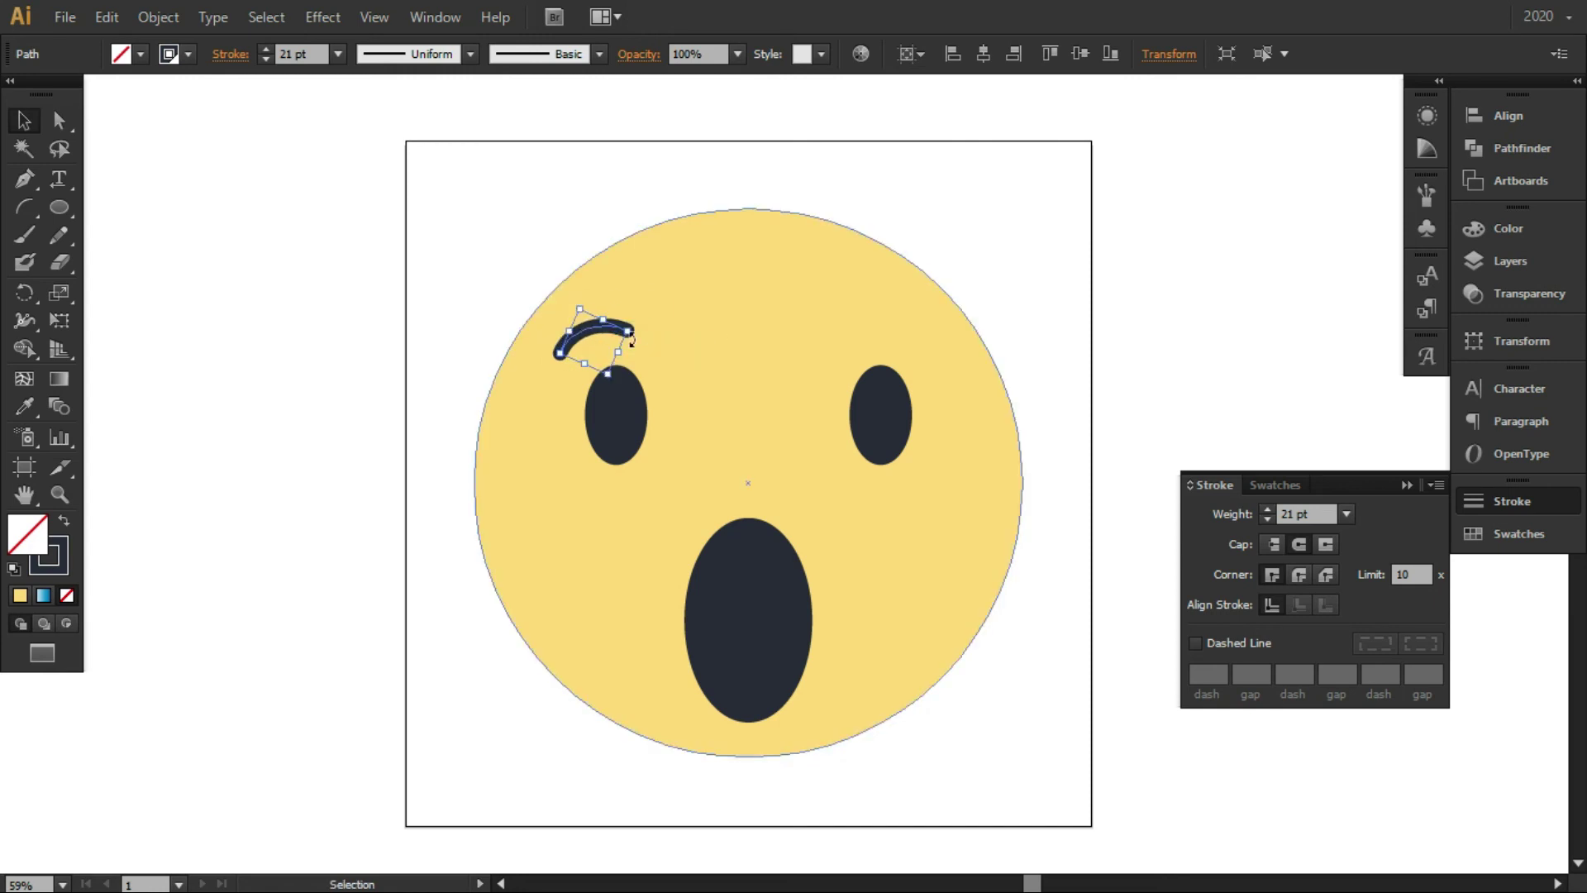
{"action": "mouse_move", "coordinate": [618, 339]}
{"action": "left_mouse_down"}
{"action": "mouse_move", "coordinate": [637, 311]}
{"action": "mouse_move", "coordinate": [868, 314]}
{"action": "left_mouse_up"}
{"action": "left_click", "coordinate": [672, 353]}
{"action": "left_click", "coordinate": [685, 355]}
{"action": "left_click", "coordinate": [610, 306]}
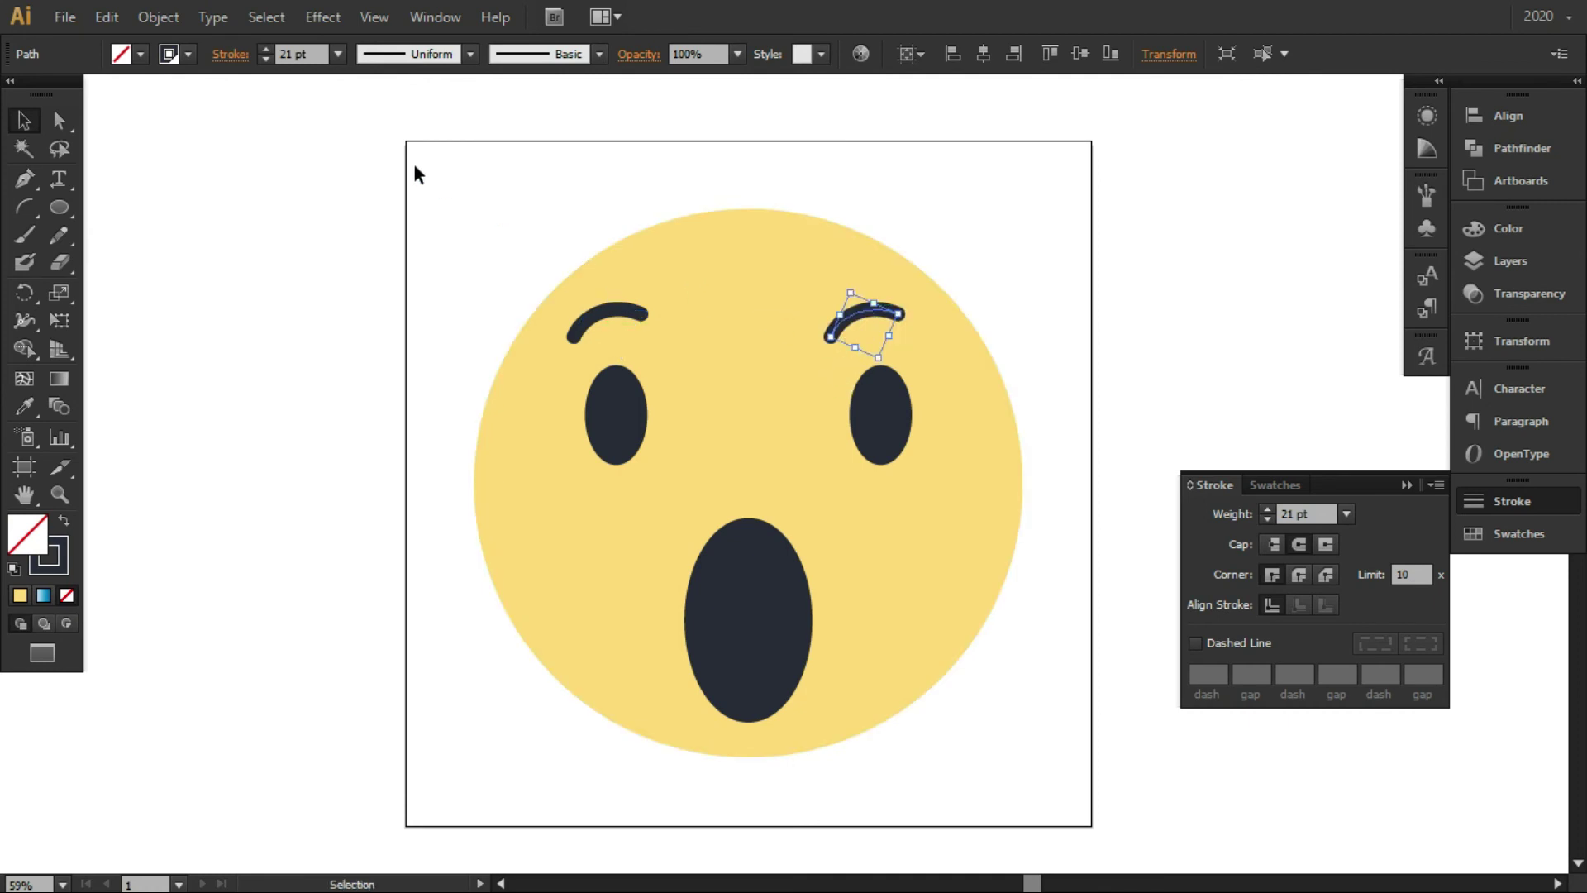
{"action": "left_click", "coordinate": [158, 16]}
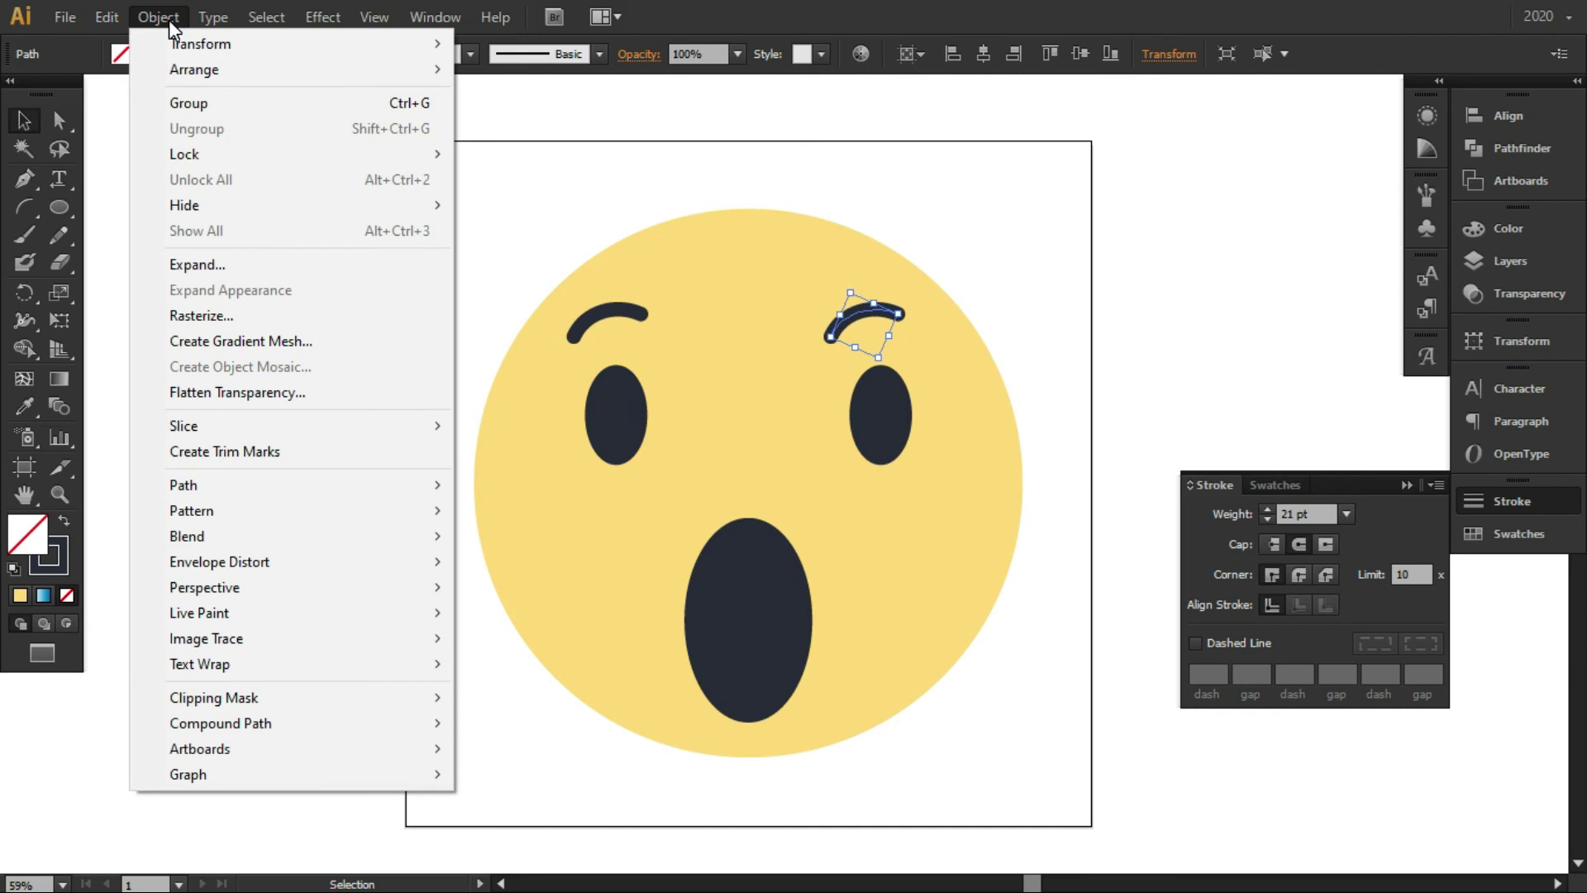
{"action": "mouse_move", "coordinate": [201, 43]}
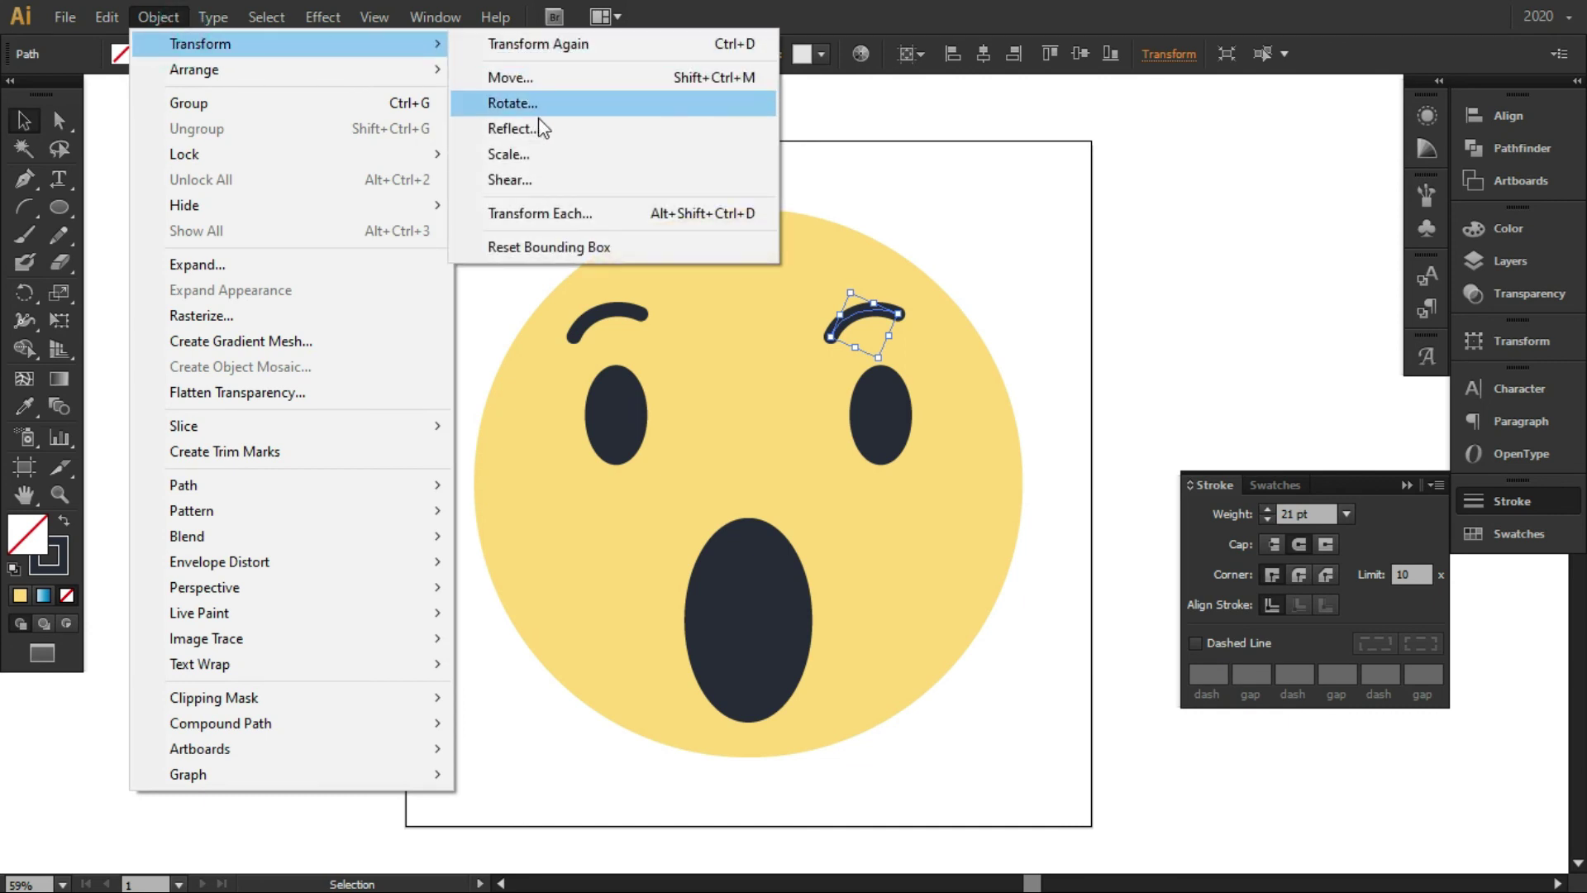
Step: Reflect the right eyebrow vertically, group both brows, and centre them horizontally
{"action": "left_click", "coordinate": [542, 132]}
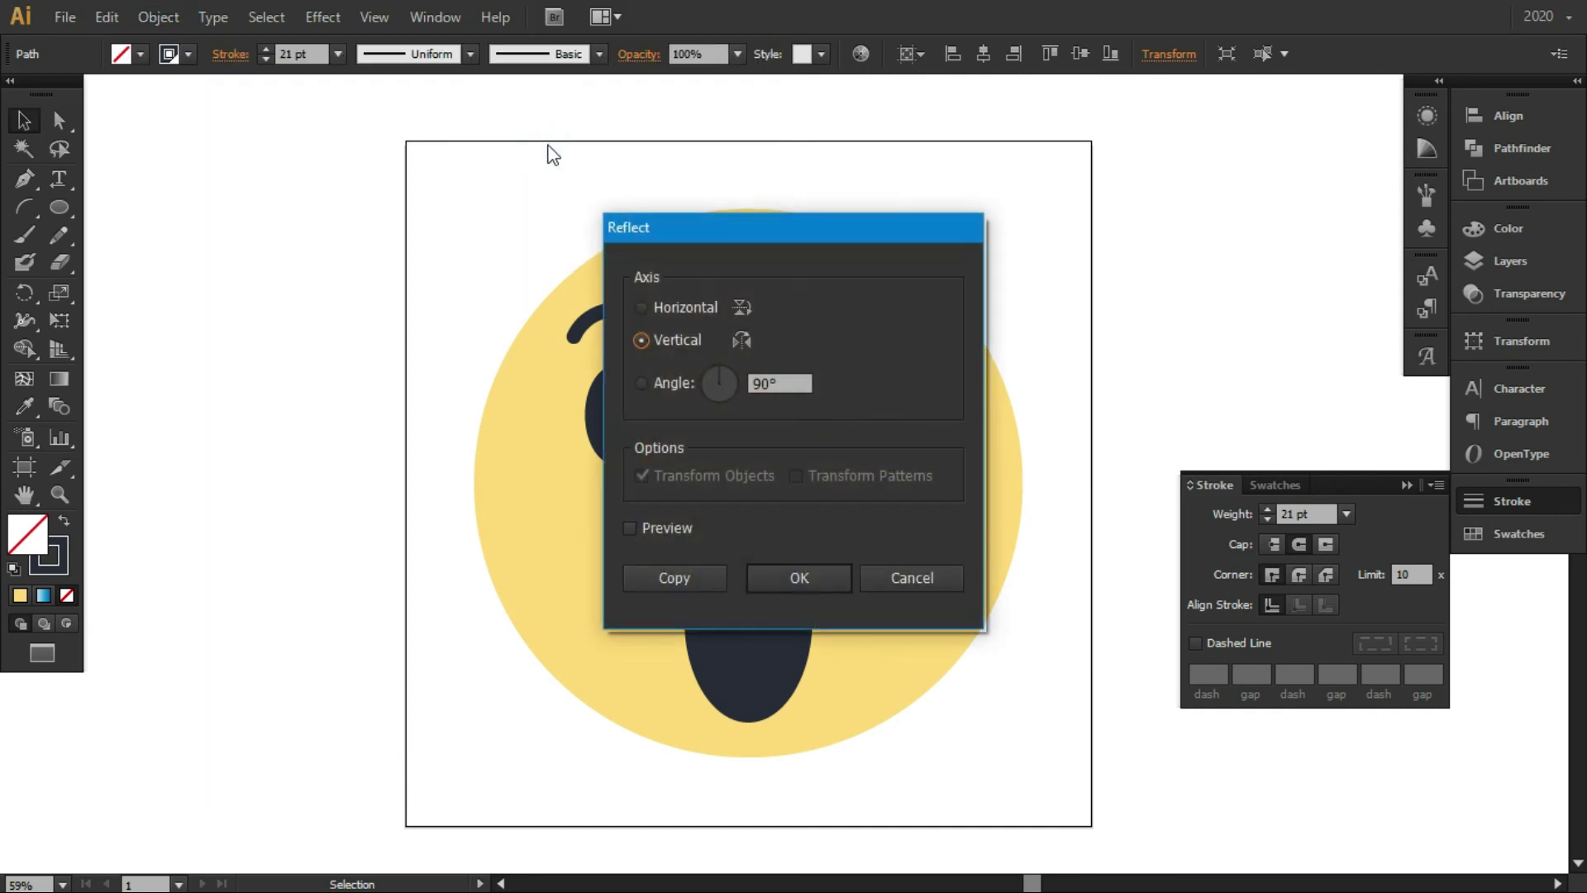
{"action": "left_click", "coordinate": [793, 578]}
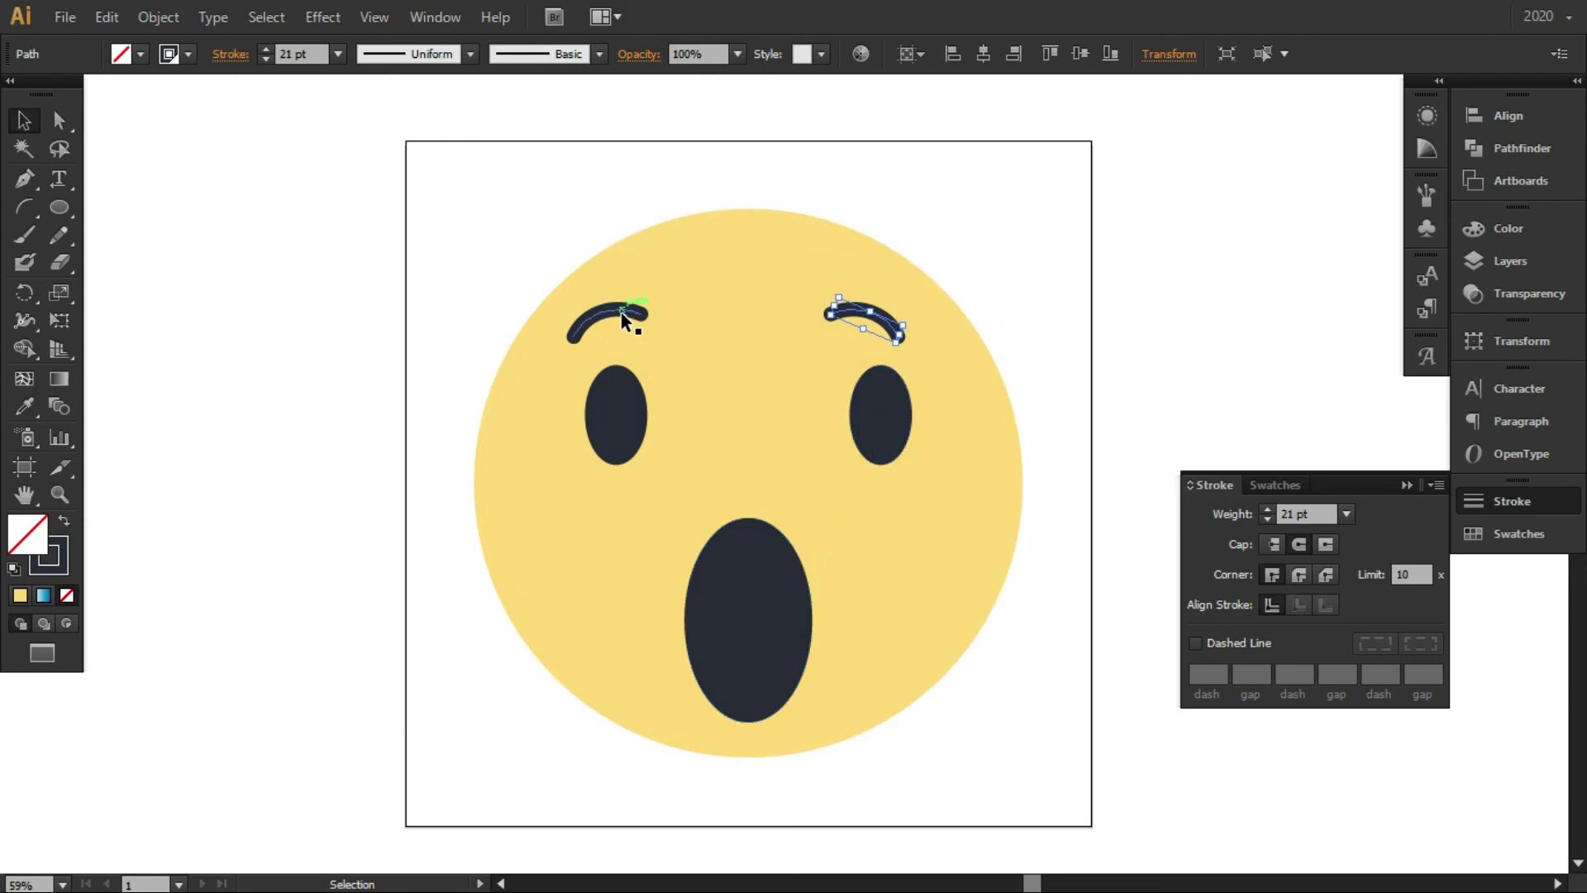
{"action": "left_click", "coordinate": [622, 312], "text": "shift"}
{"action": "left_click", "coordinate": [158, 16]}
{"action": "left_click", "coordinate": [178, 102]}
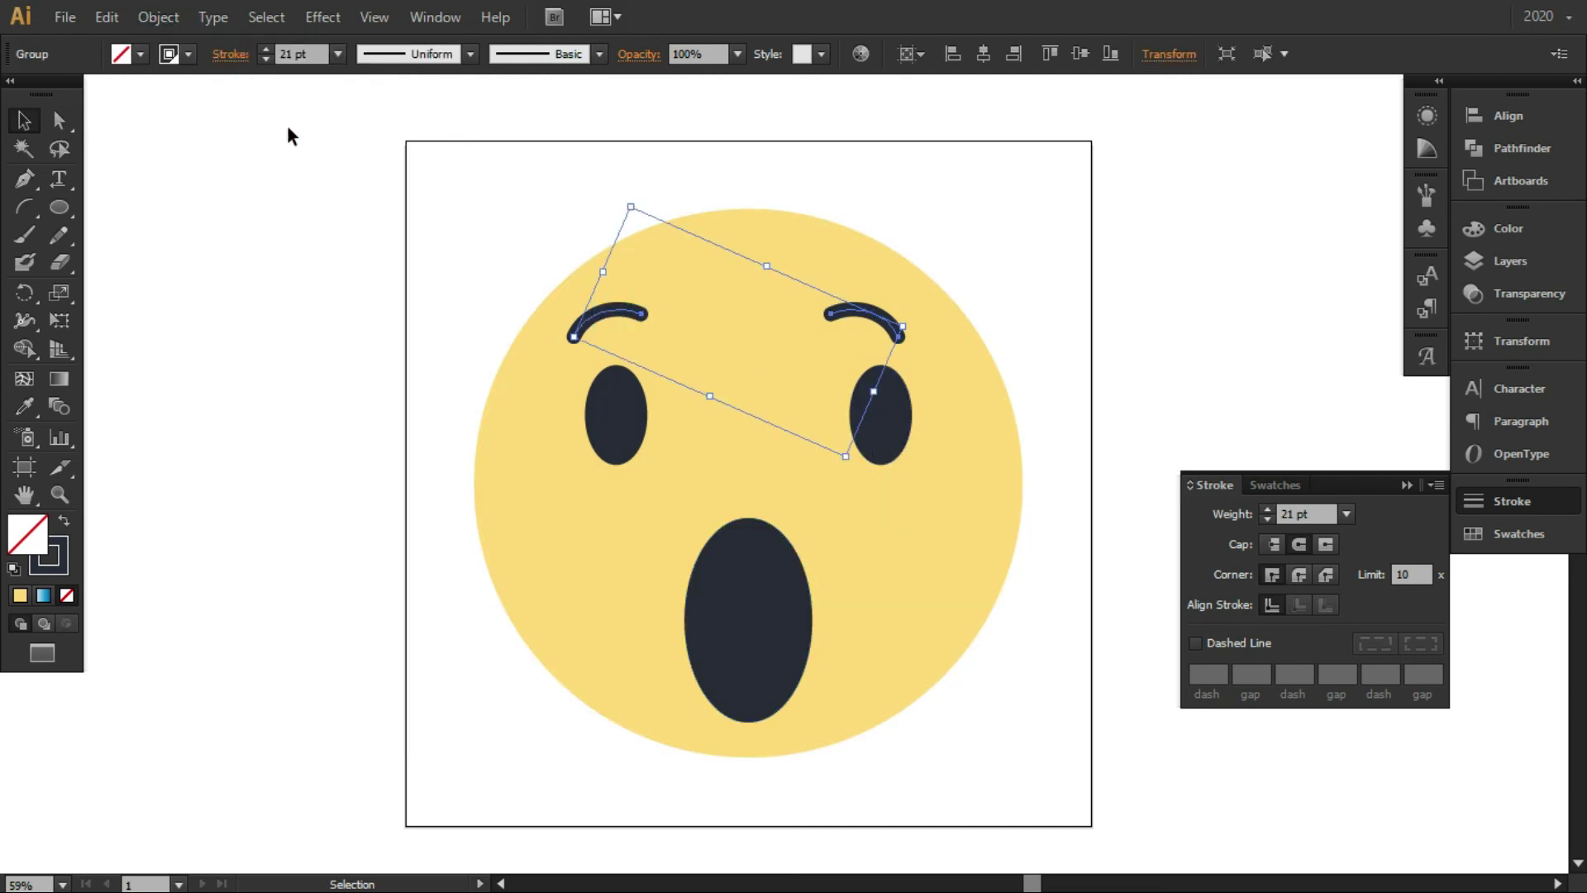
{"action": "left_click", "coordinate": [982, 54]}
{"action": "left_click", "coordinate": [951, 206]}
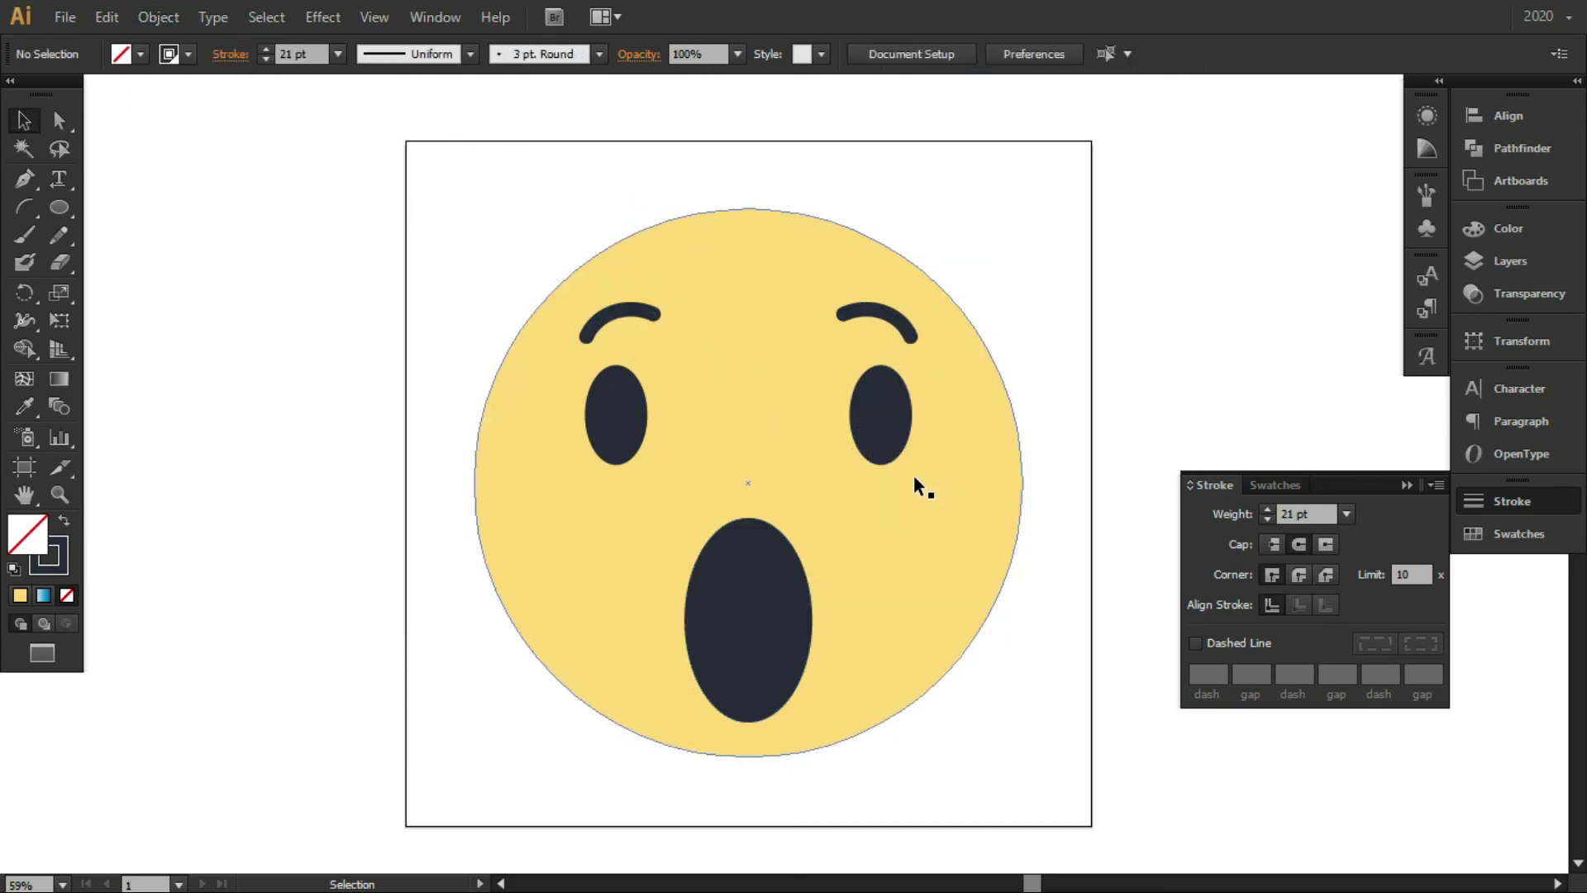